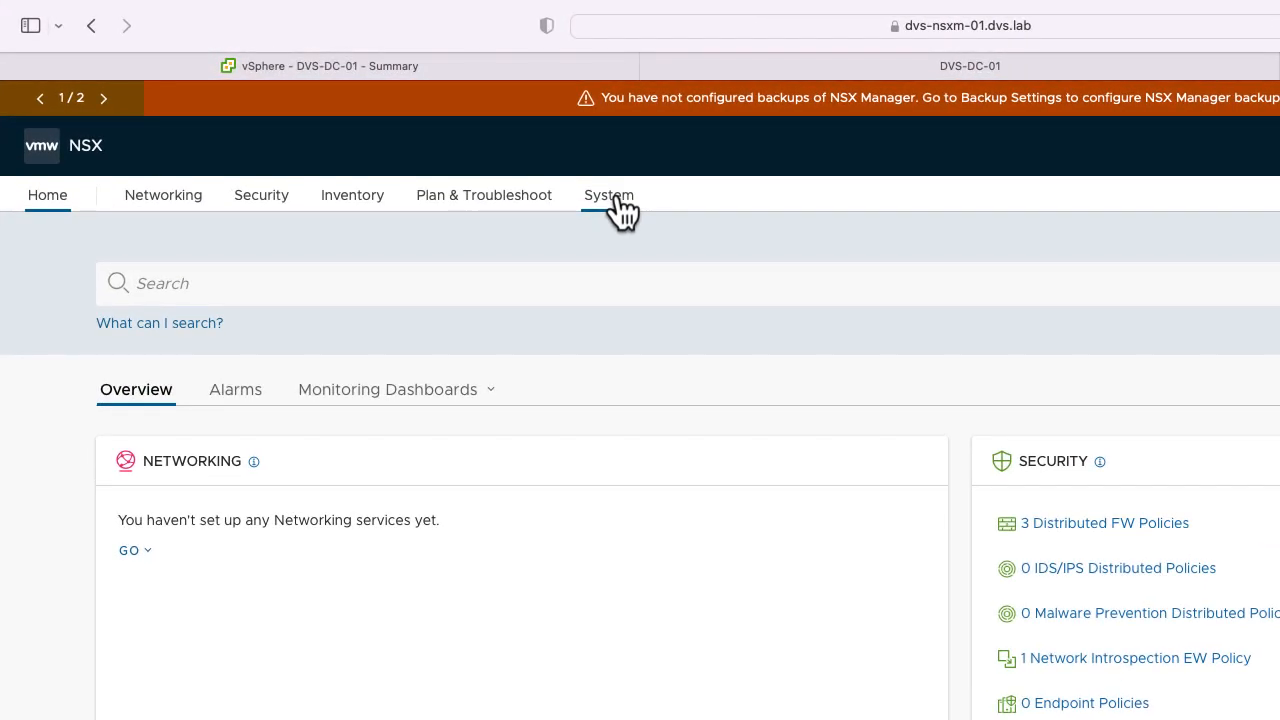
Go through System and Quick Start to the empty Fabric > Compute Managers list.
click(616, 200)
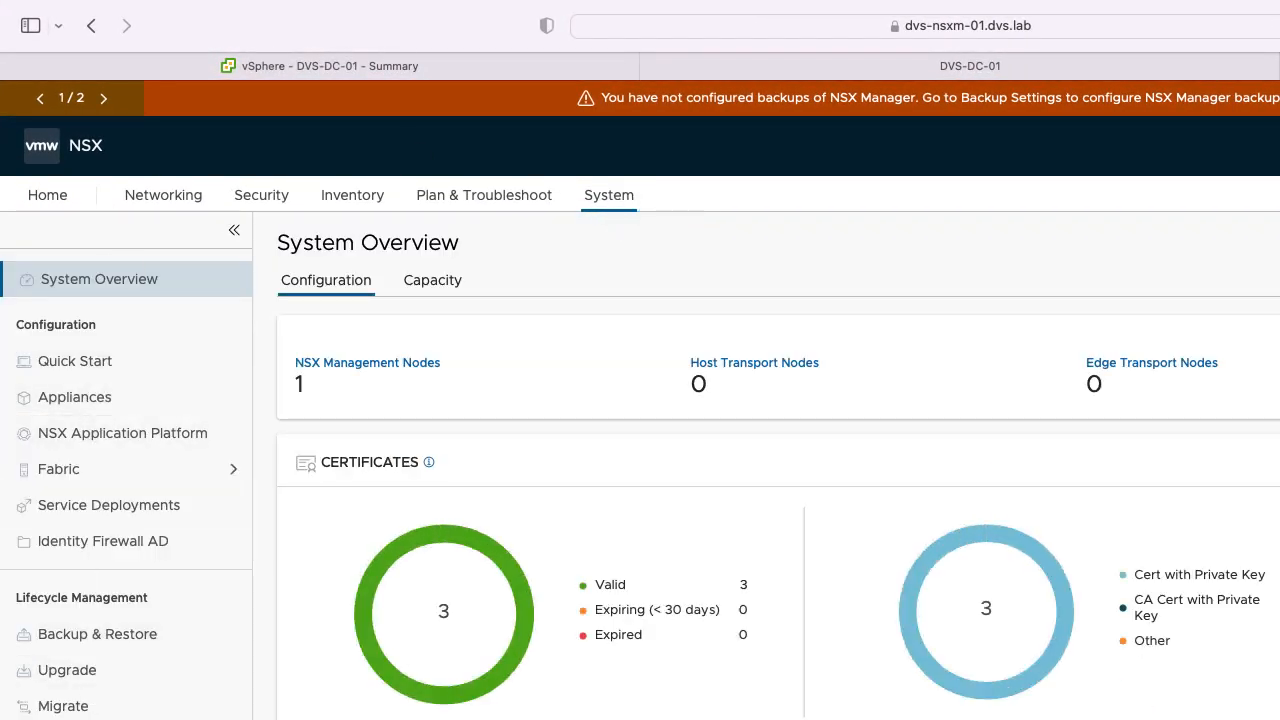
click(78, 366)
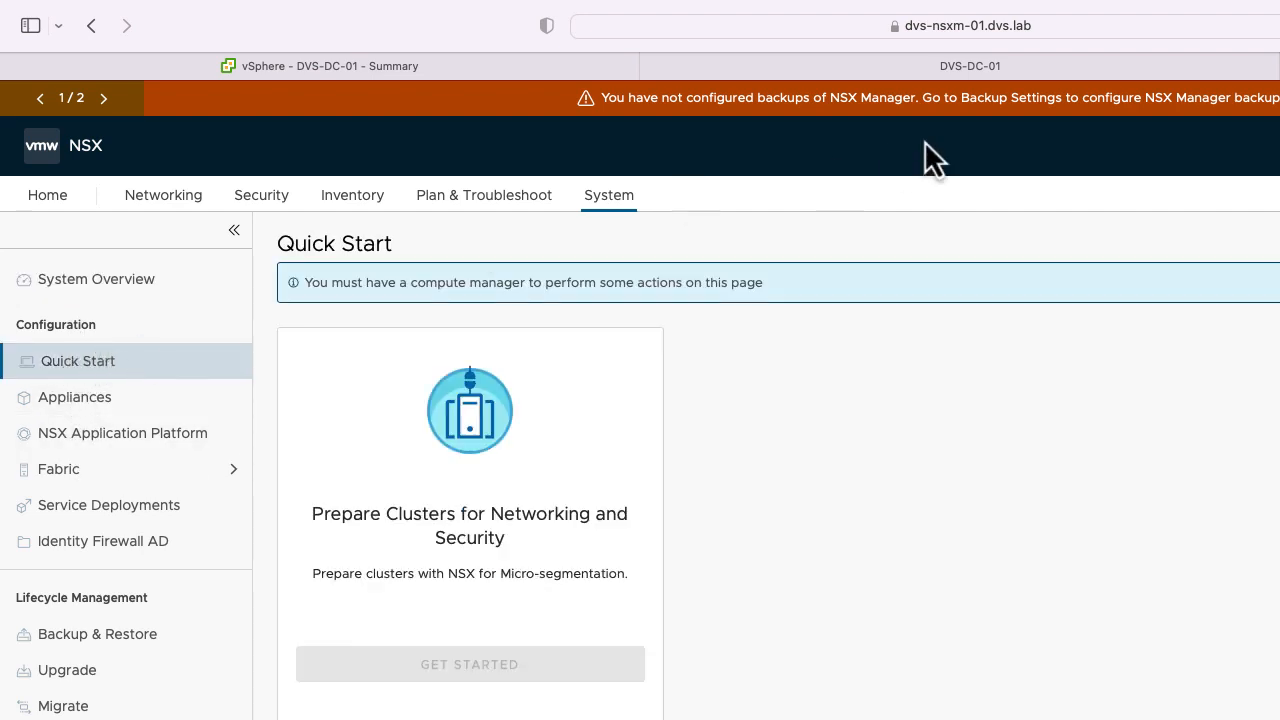
click(1112, 286)
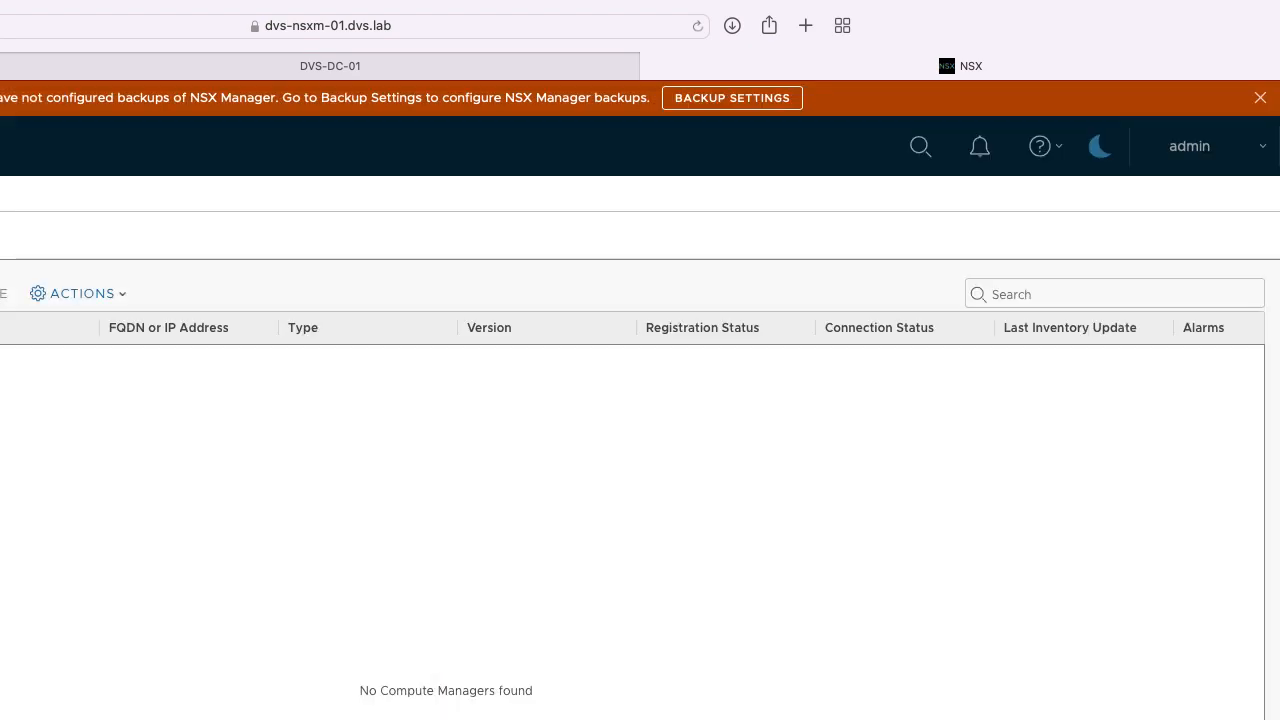
Start a compute manager 'Lab vCenter', described 'Lab vCenter SITE 1 Production', at dvs-vc-01.dvs.lab.
click(380, 306)
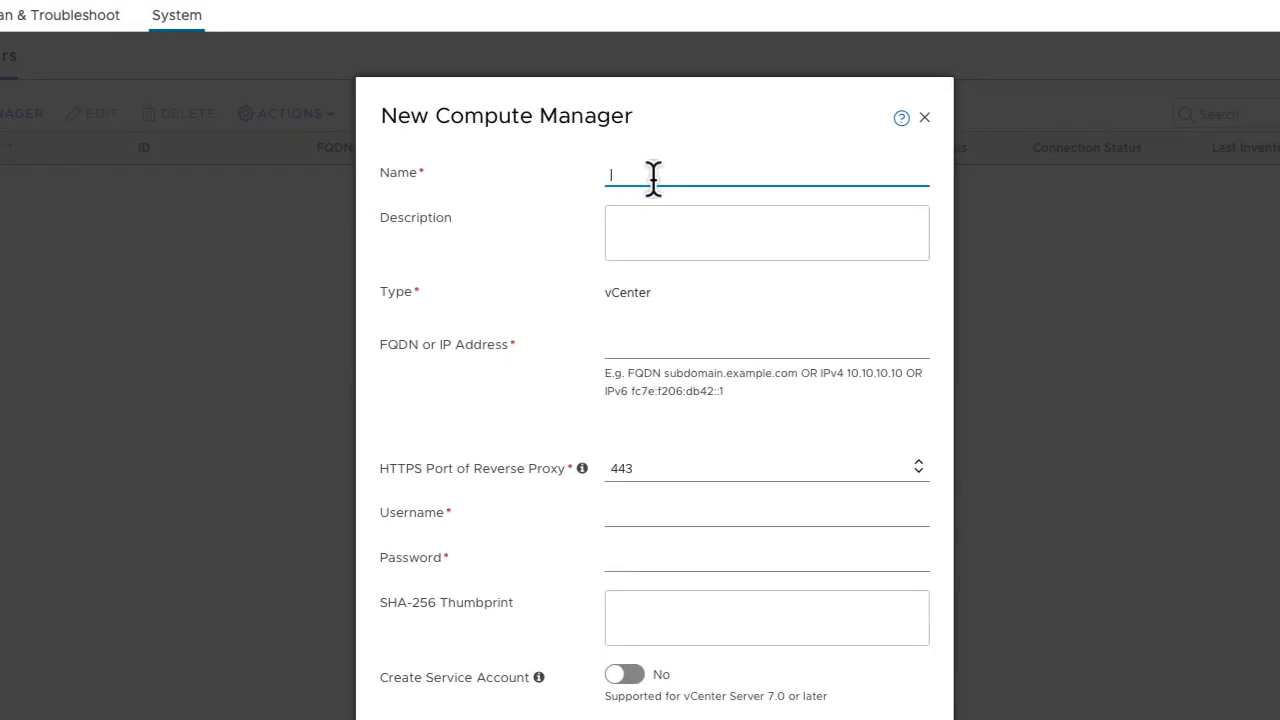
text(Lab vCenter)
key(Tab)
text(Lab)
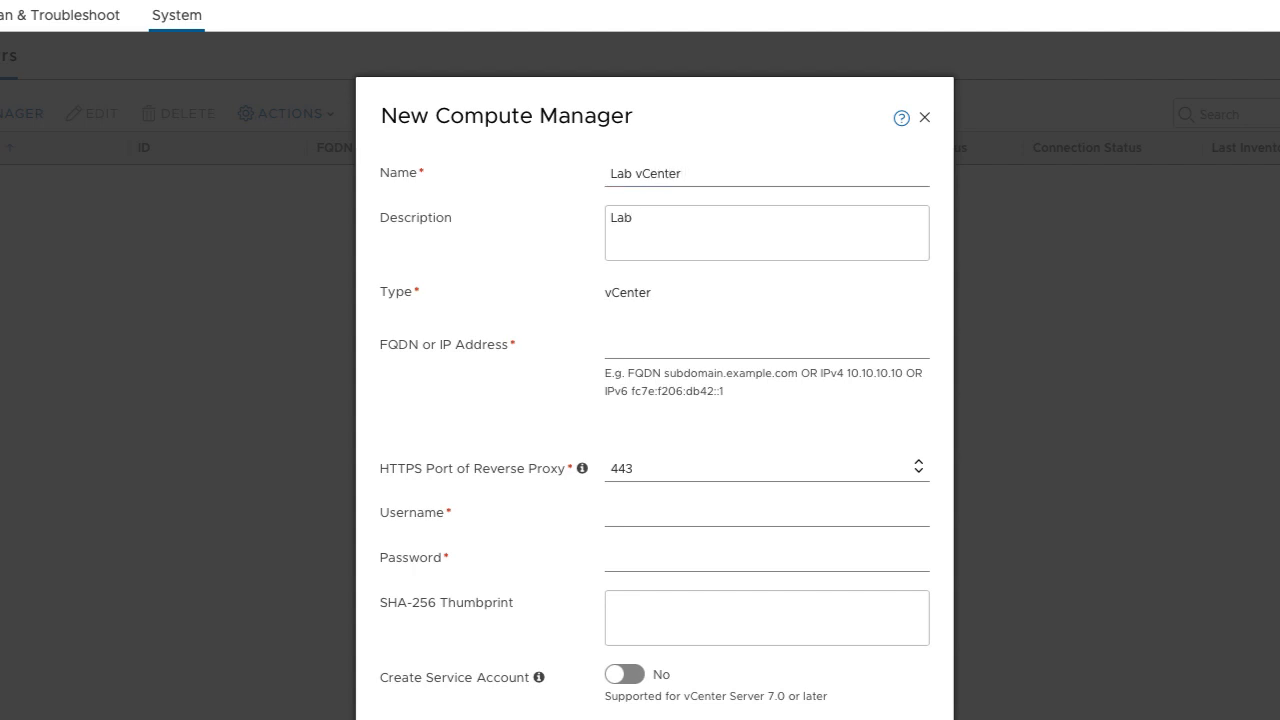
text( vCenter SITE )
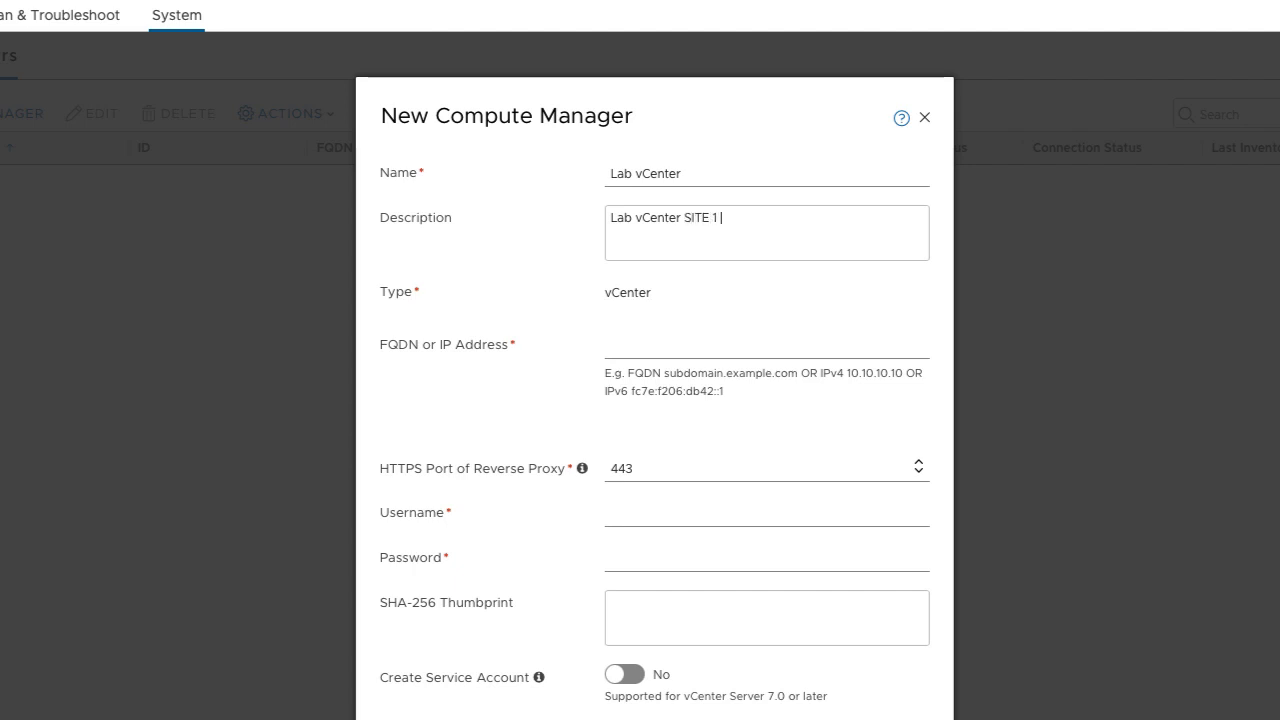
text(1 Production)
key(Tab)
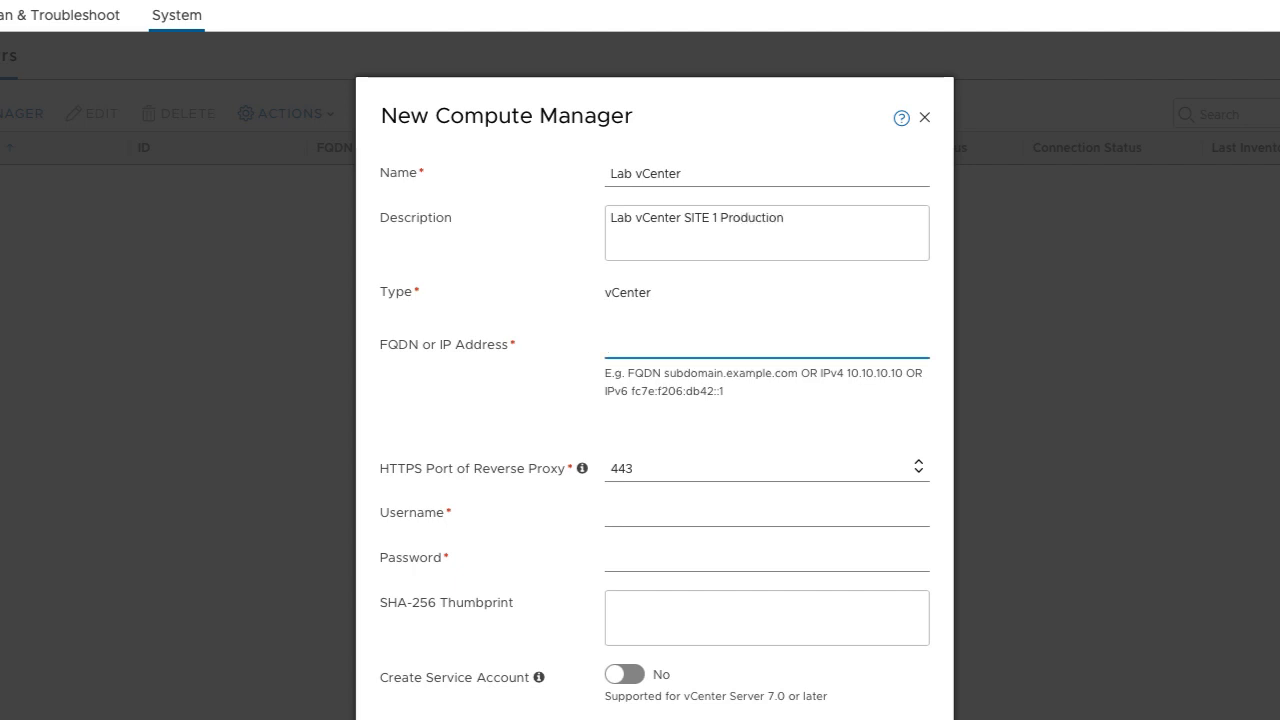
text(dvs-vc0-)
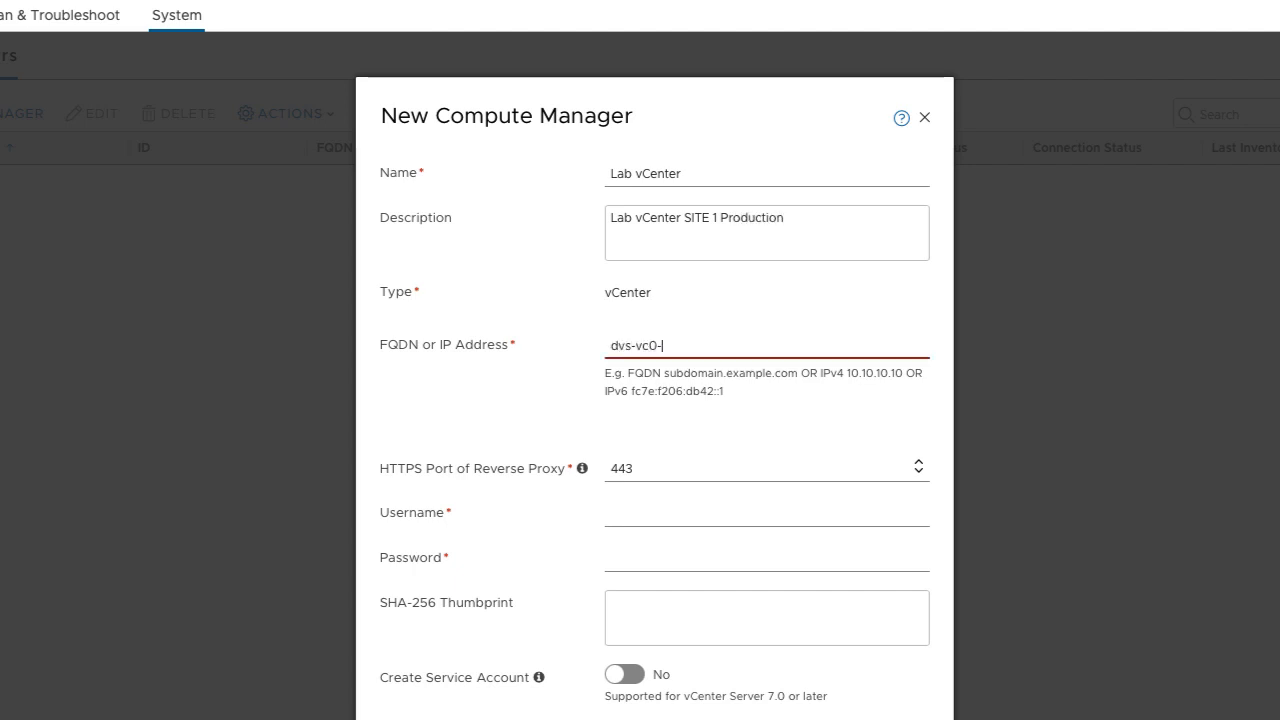
key(BackSpace)
key(BackSpace)
text(-01.dvs)
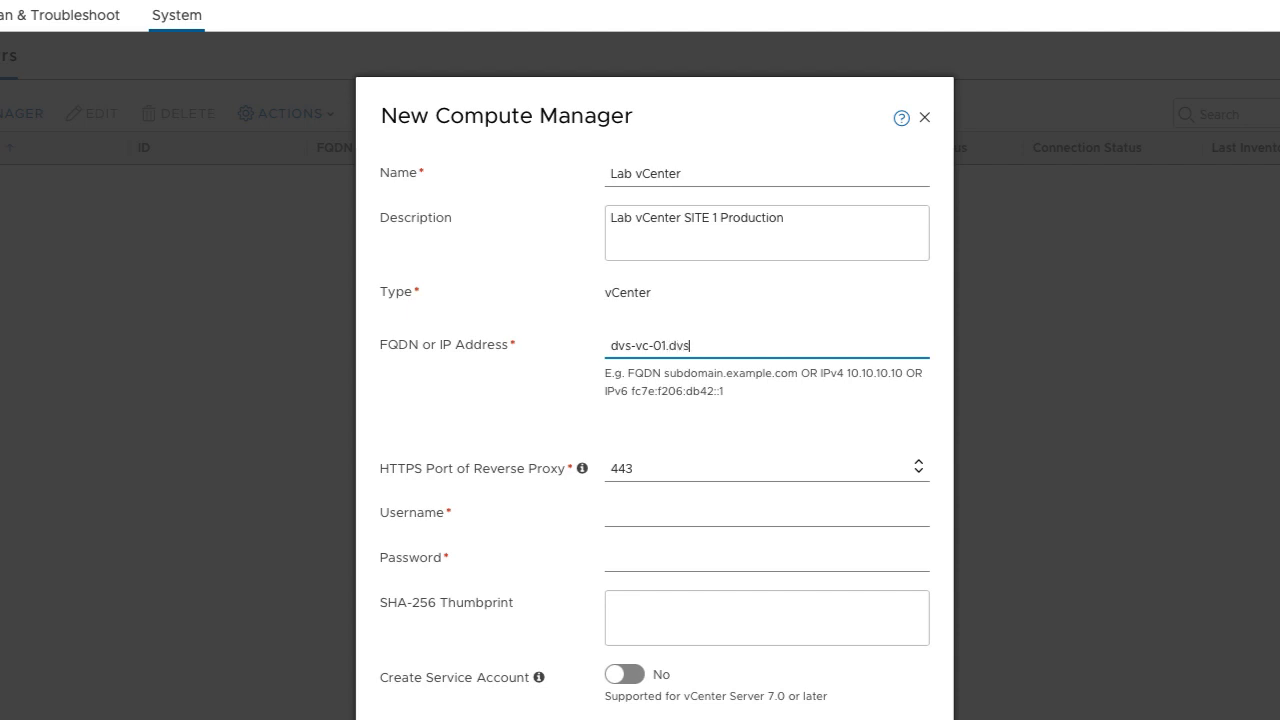
text(.lab)
key(Tab)
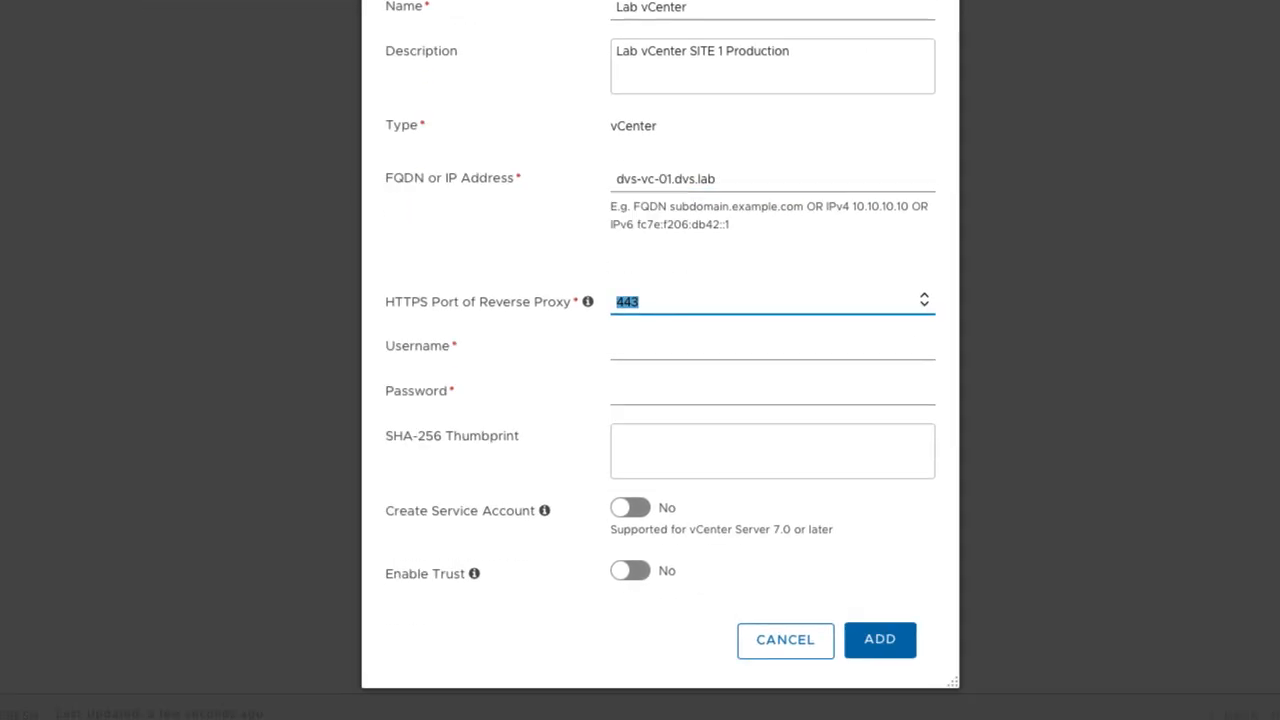
key(Tab)
Fill in the saved vCenter administrator credentials, enable service account and trust, and submit.
text(administrator)
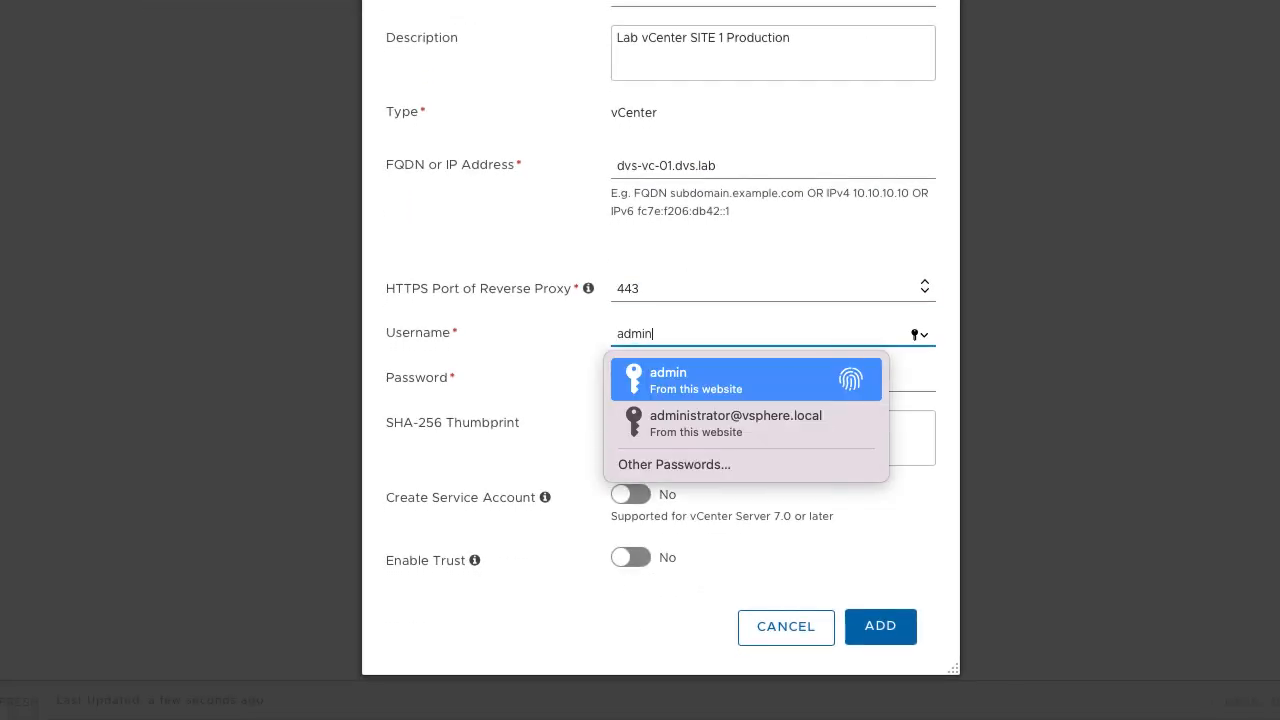
text(@)
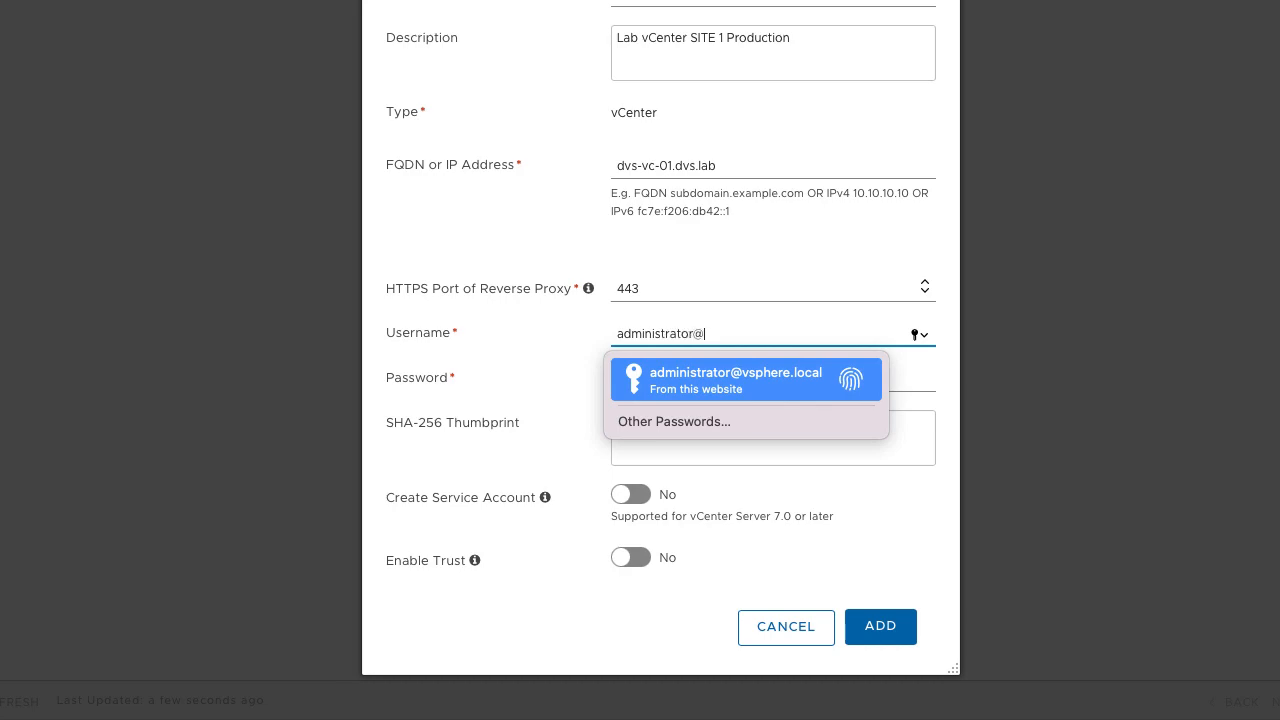
click(667, 377)
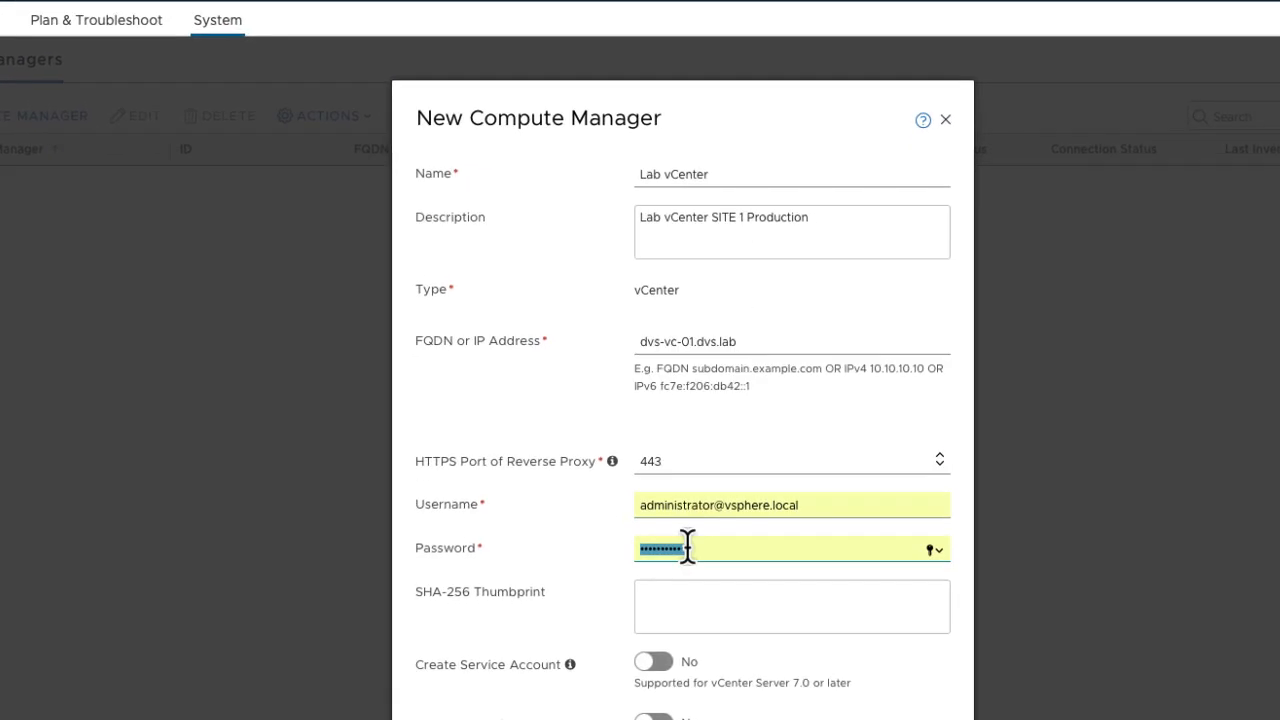
click(660, 662)
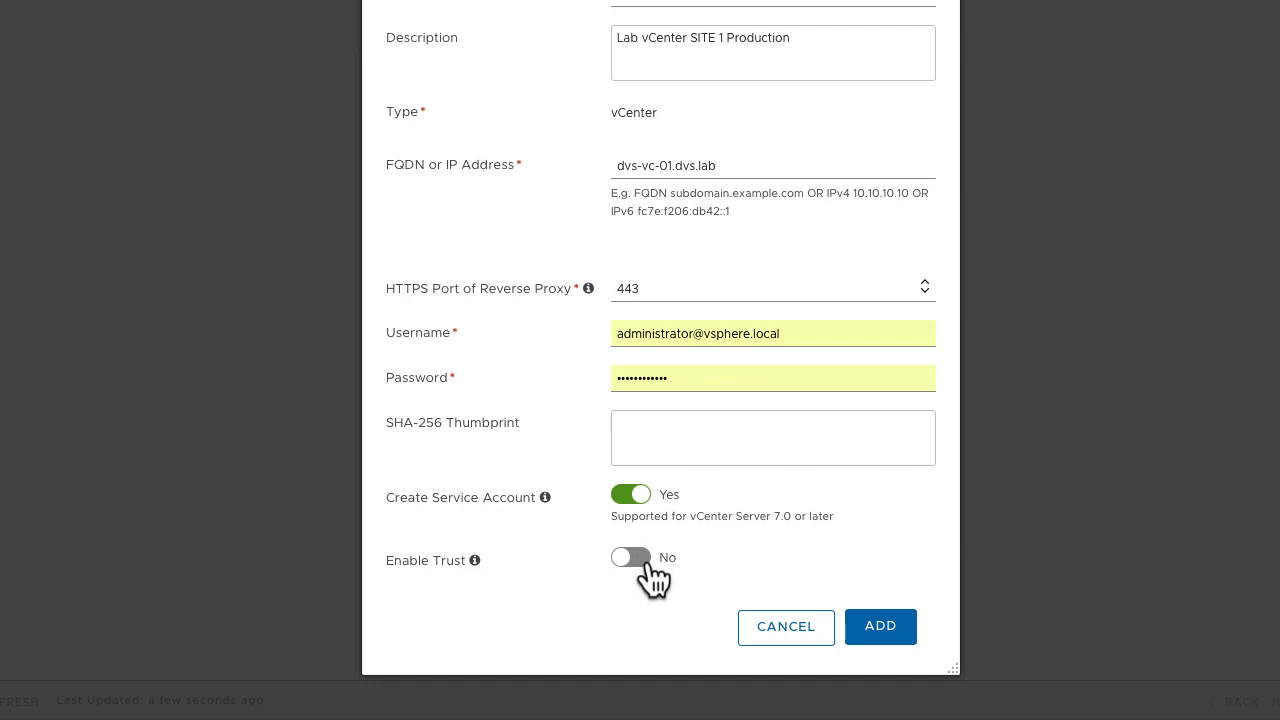
click(632, 558)
scroll(750, 415, down, 2)
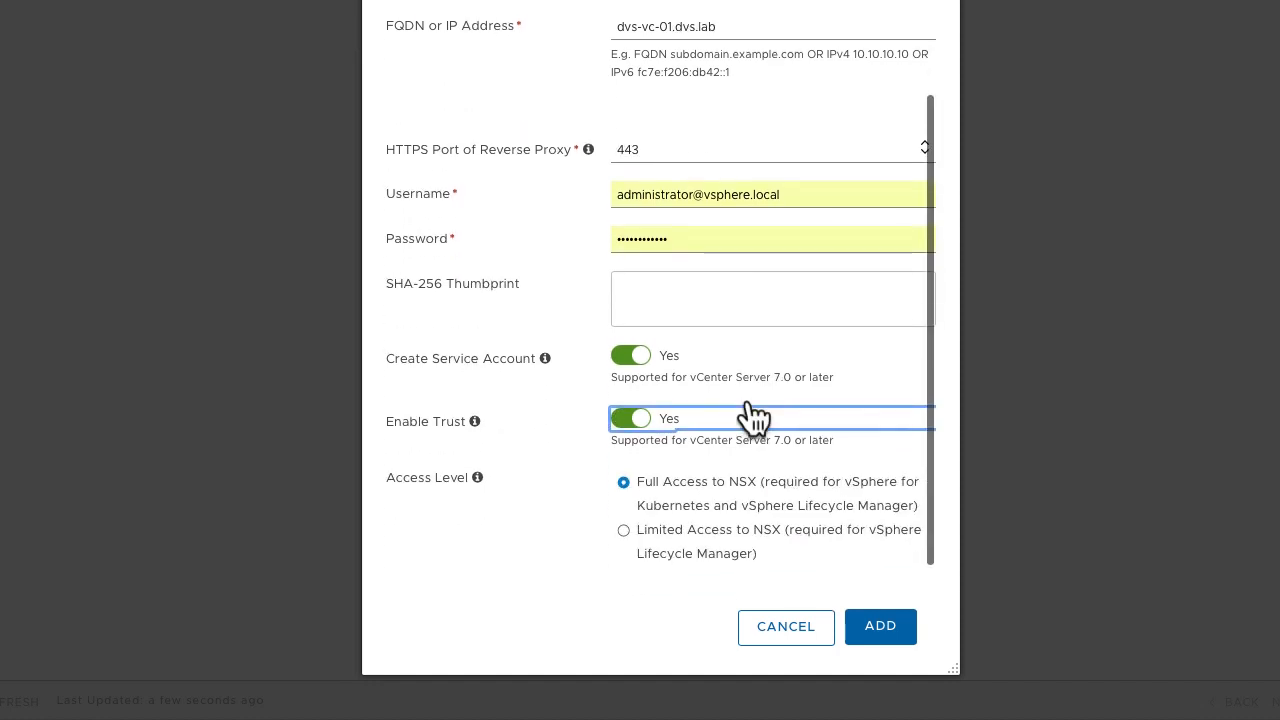
click(877, 625)
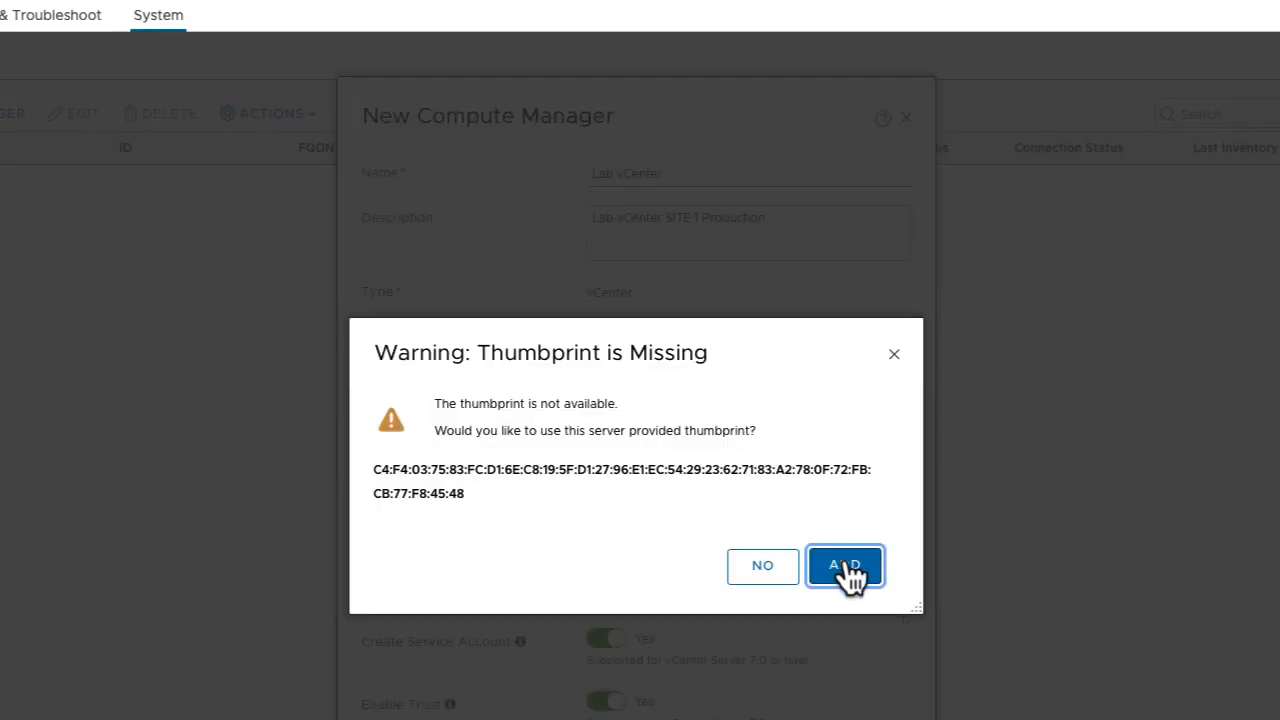
Accept the server thumbprint so Lab vCenter registers, then go to the Appliances page.
click(848, 572)
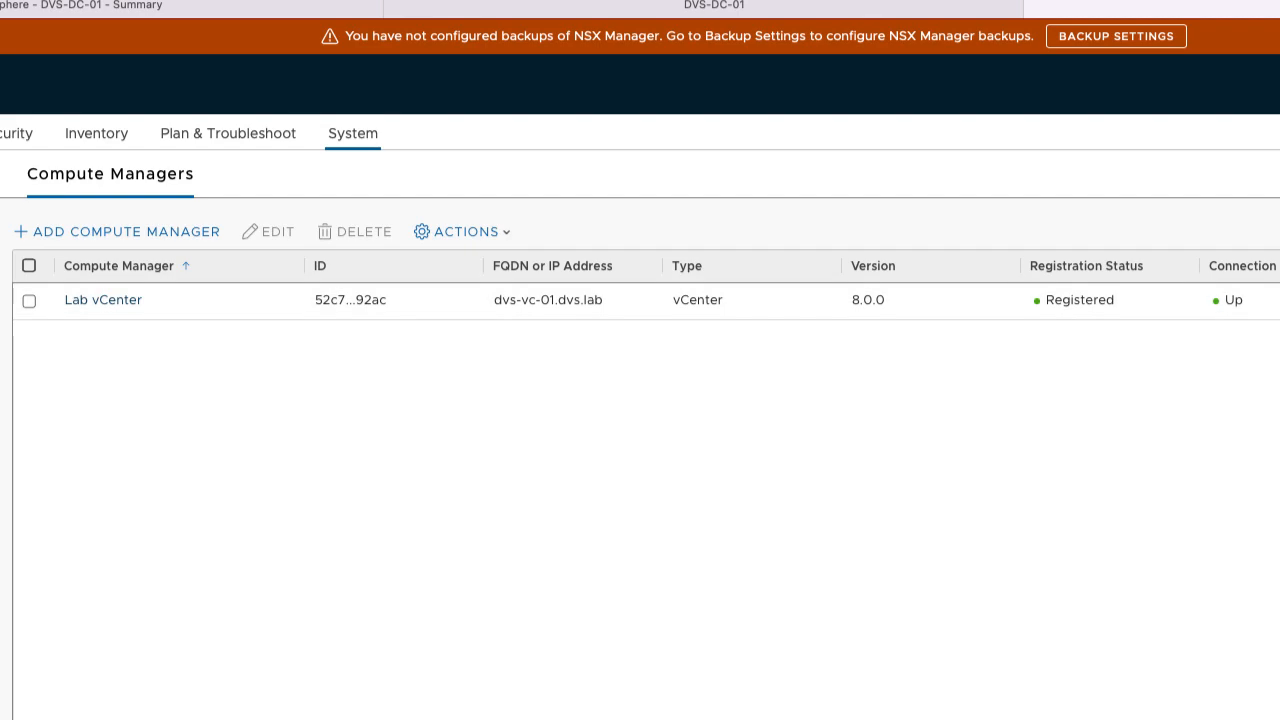
click(78, 396)
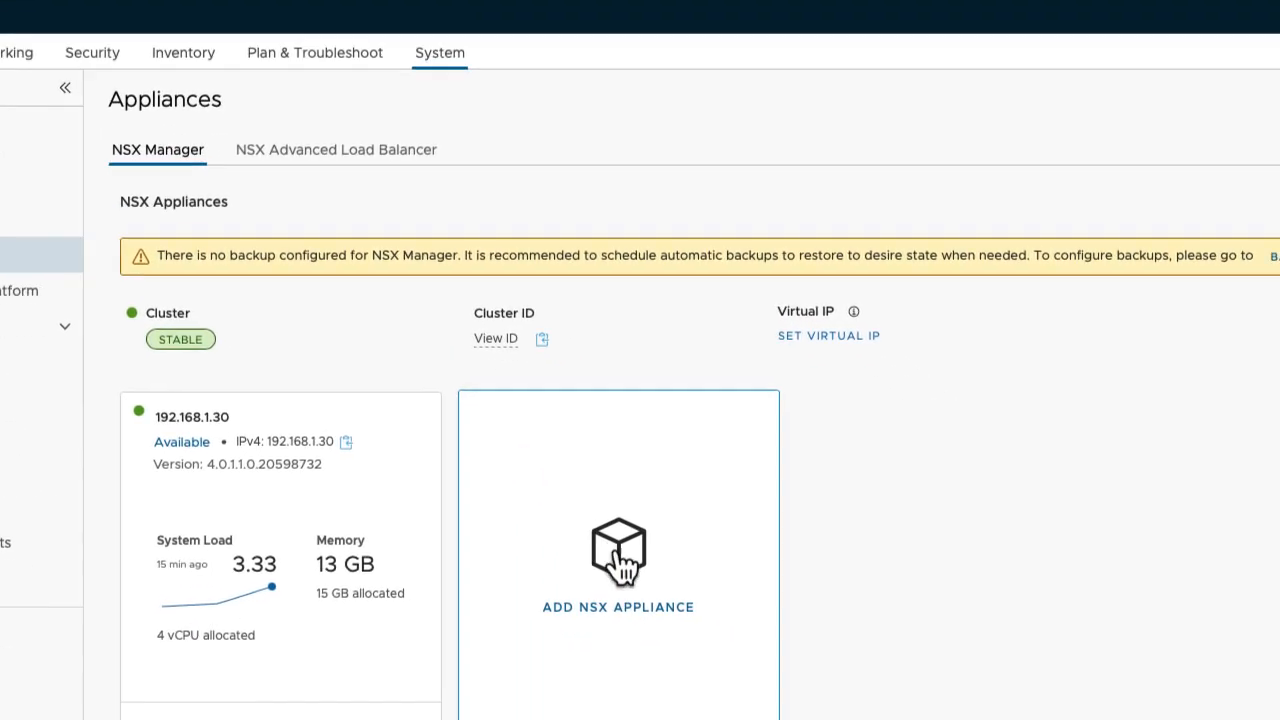
Add a new appliance named DVS-NSXM-02.dvs.lab with management address 192.168.1.31/24.
click(793, 671)
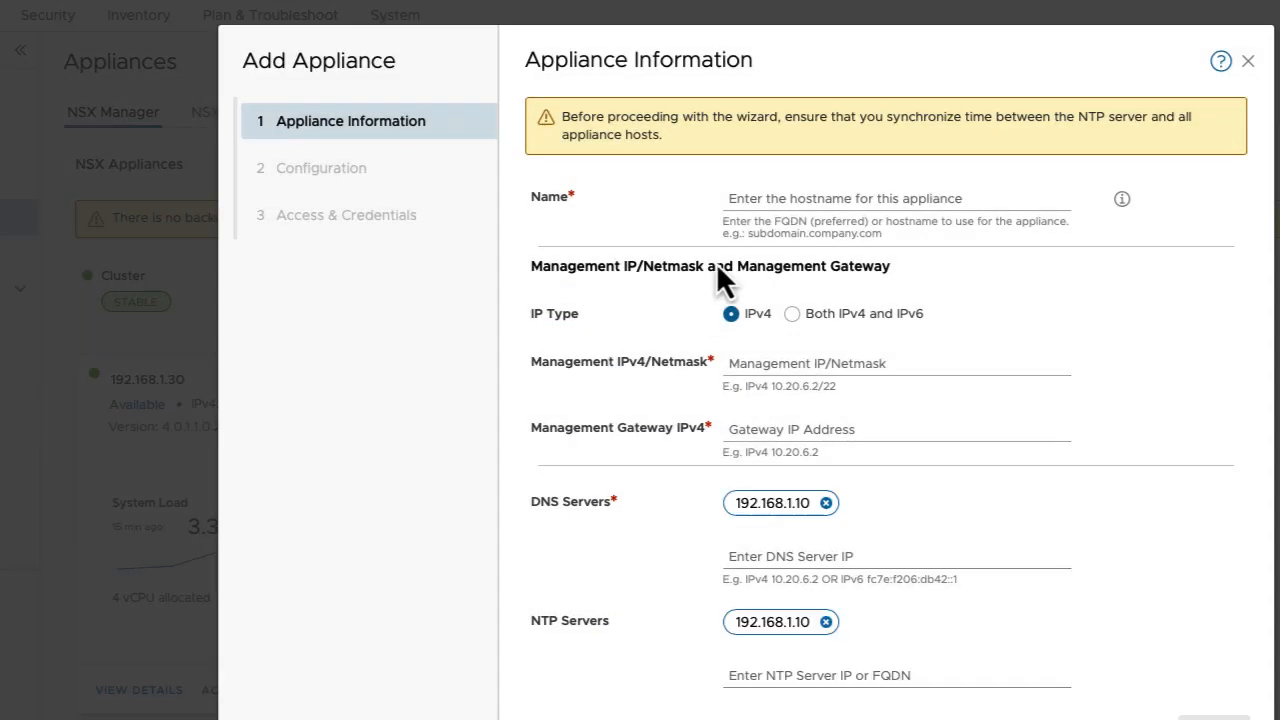
click(748, 197)
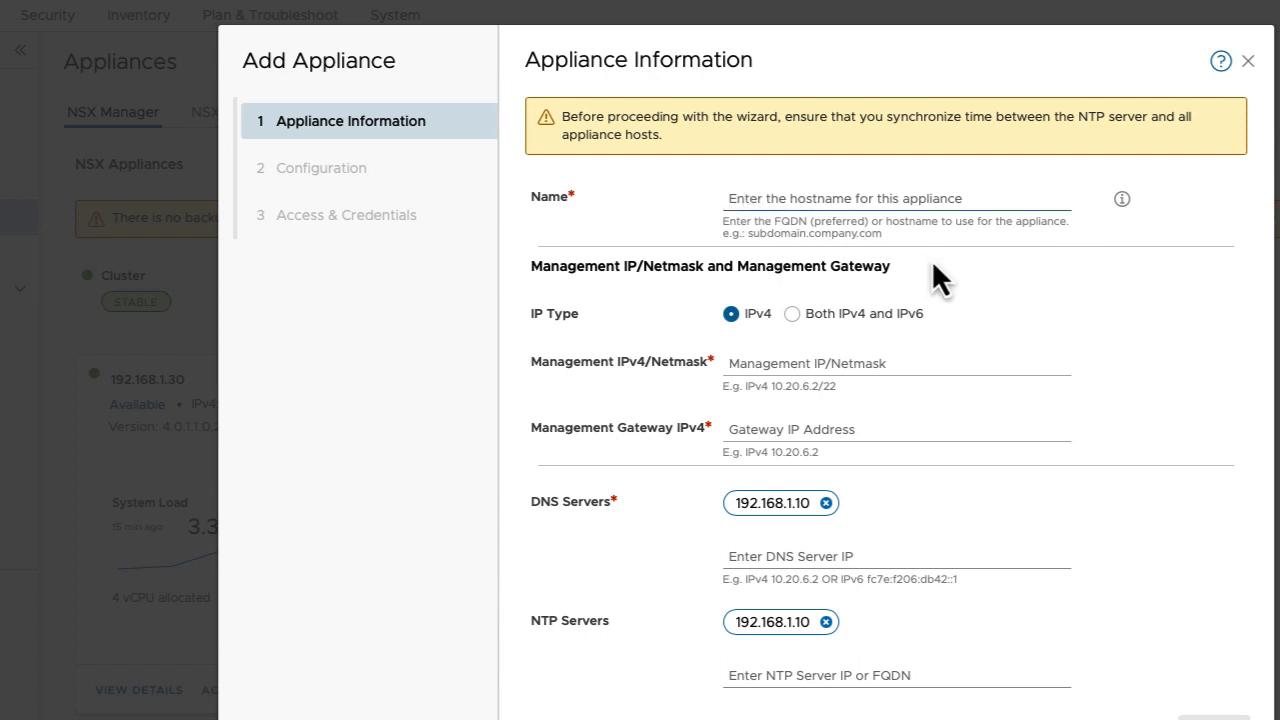
text(DVS)
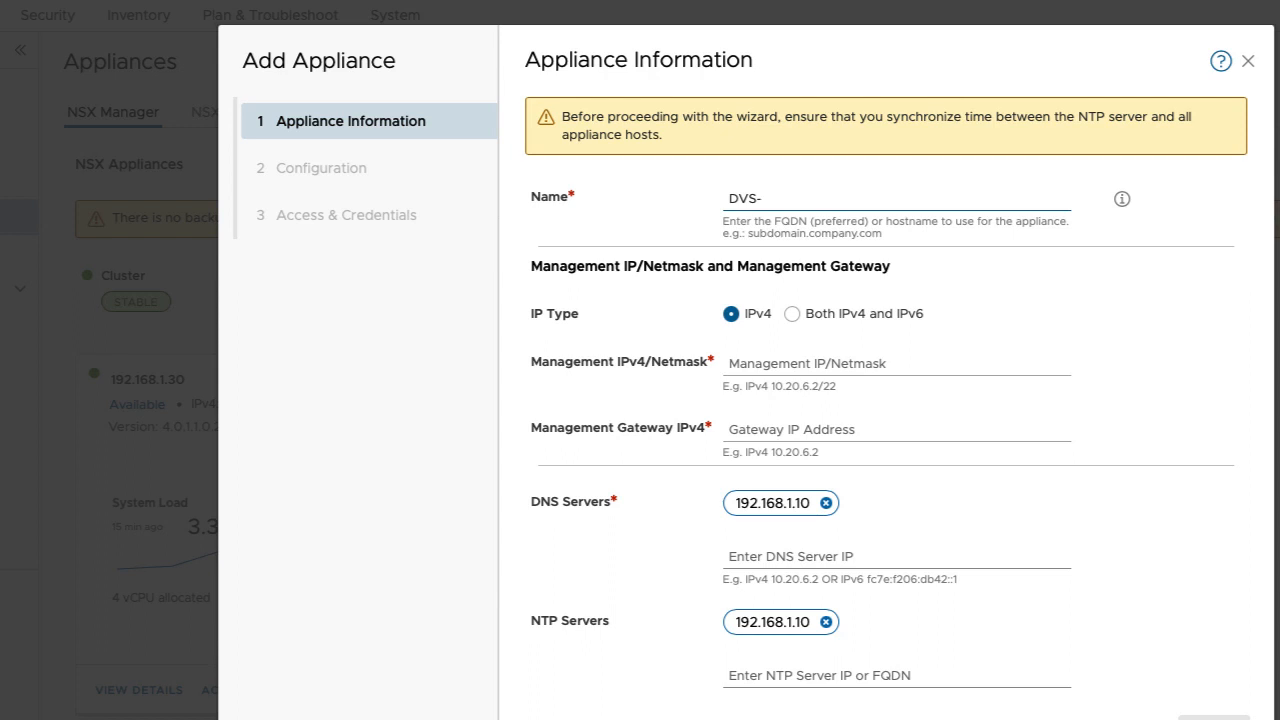
text(-N)
text(SX)
text(M01)
key(BackSpace)
key(BackSpace)
text(-02.dvs.lab)
key(Tab)
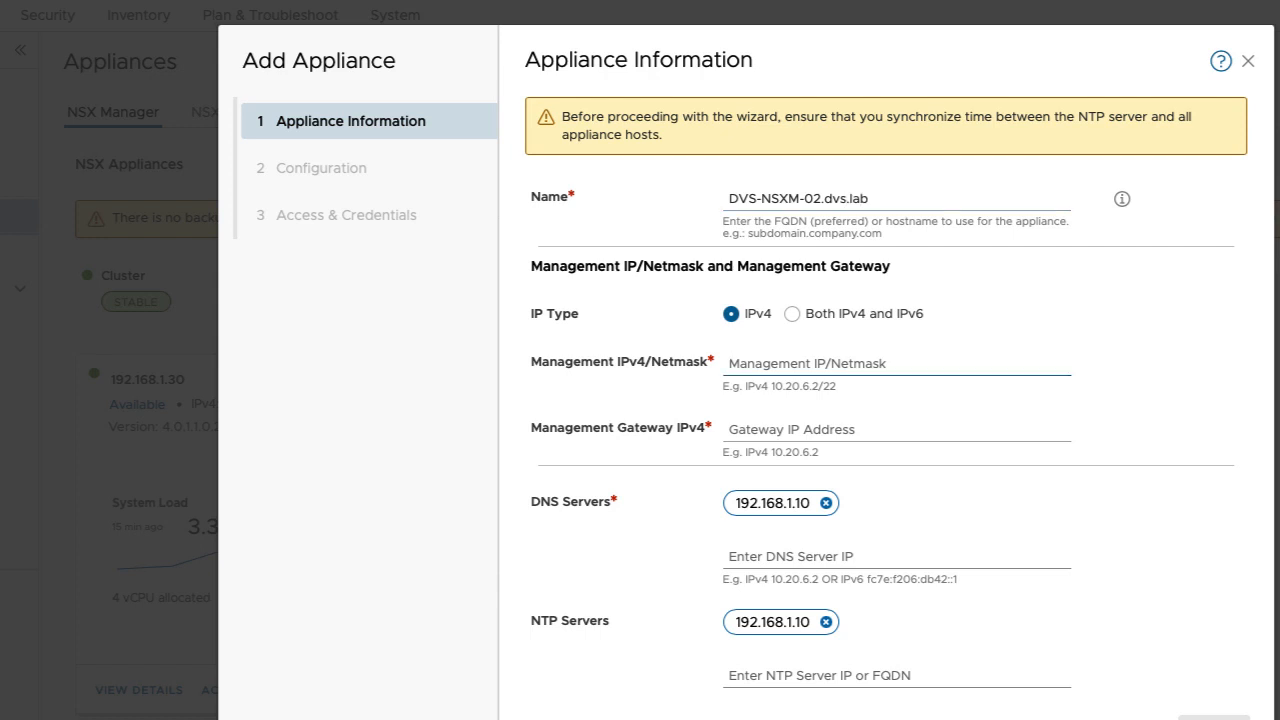
text(192.168.)
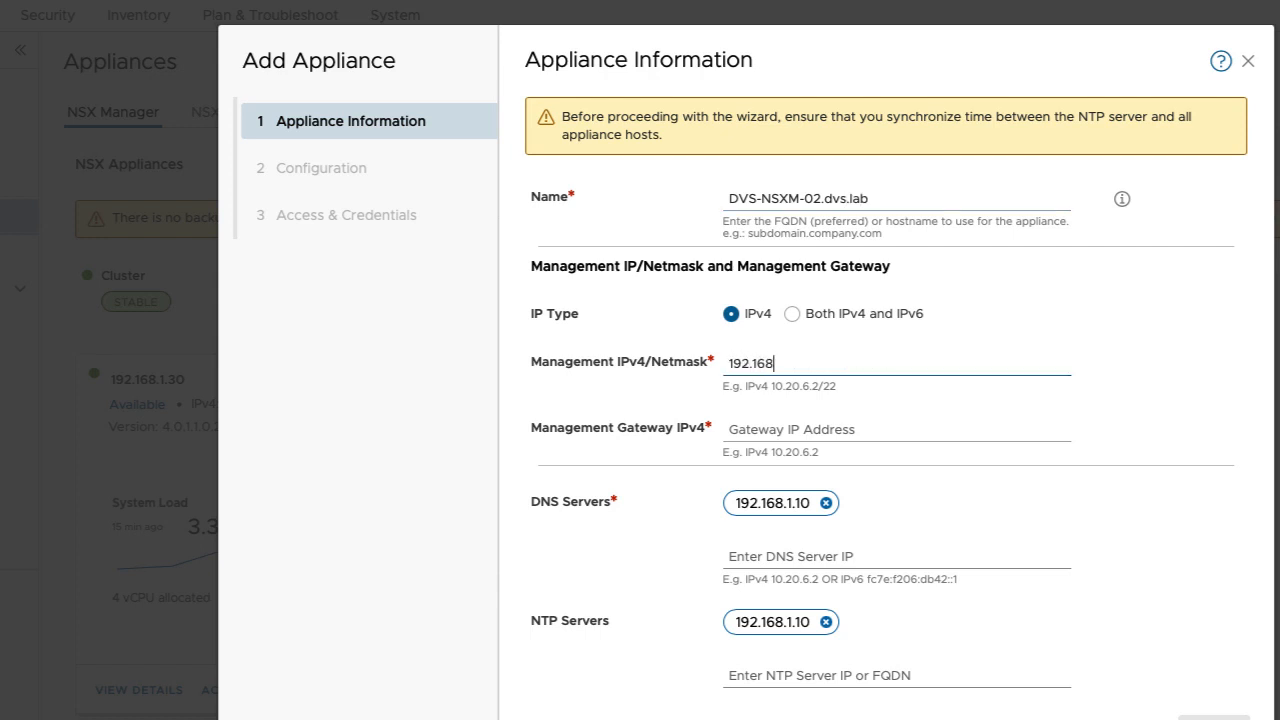
text(1.32/24)
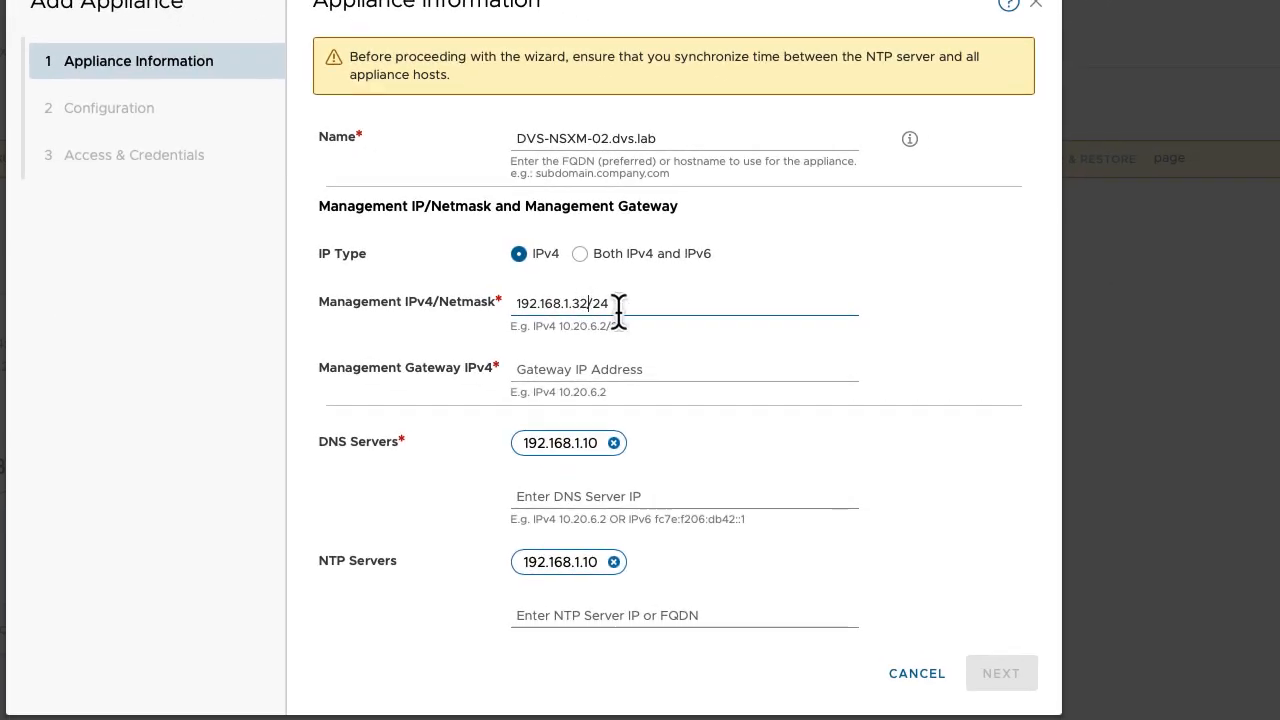
key(Left)
text(1)
key(Delete)
Enter management gateway 192.168.1.1 and continue to the Configuration step.
click(530, 369)
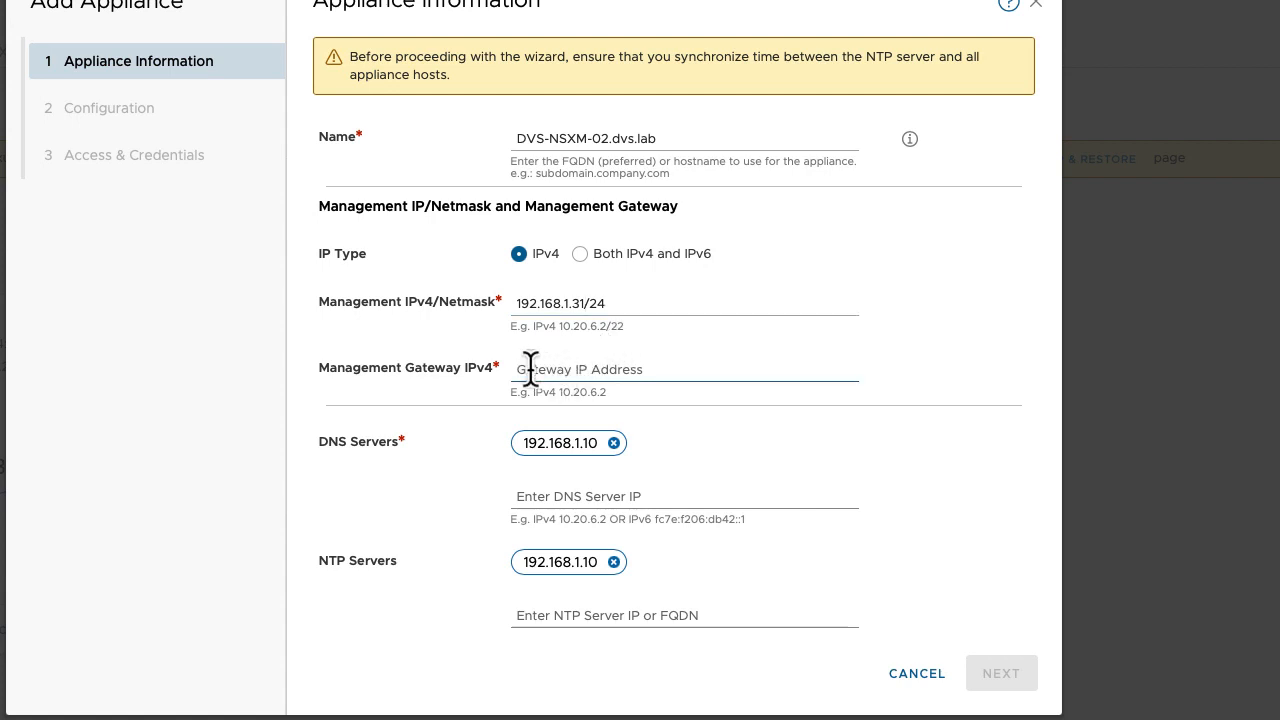
text(192)
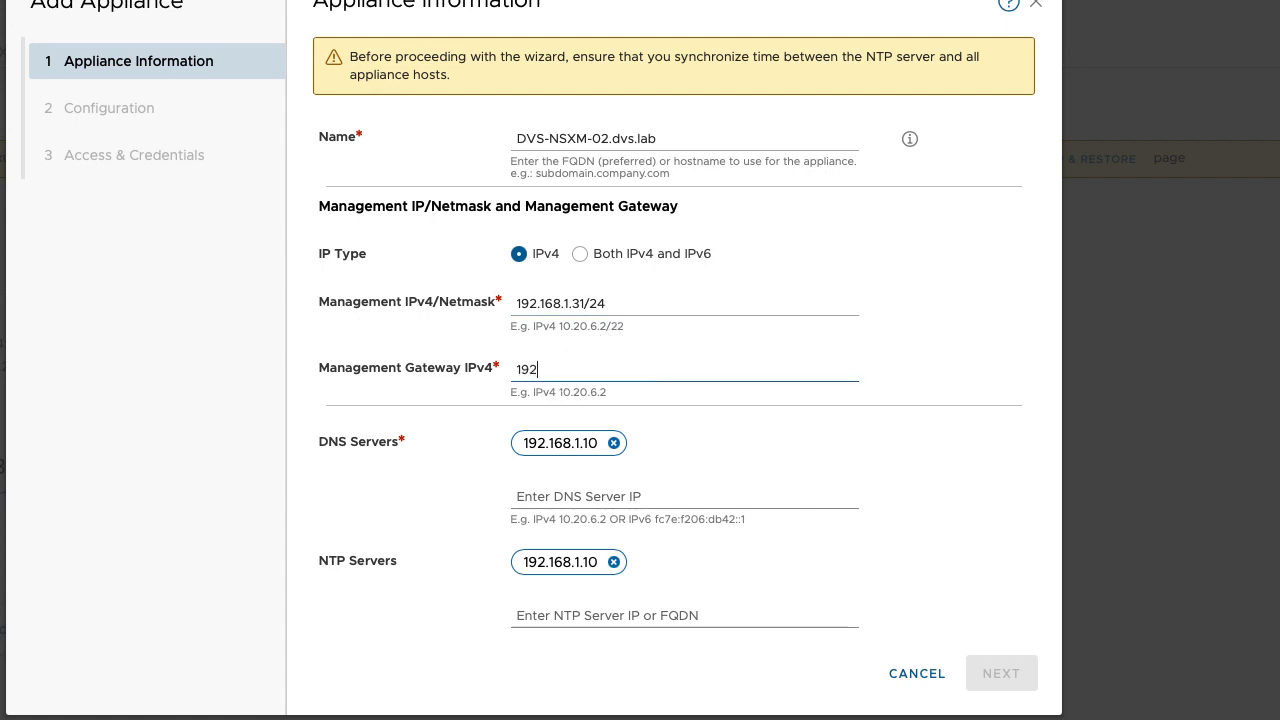
text(.168.1.1)
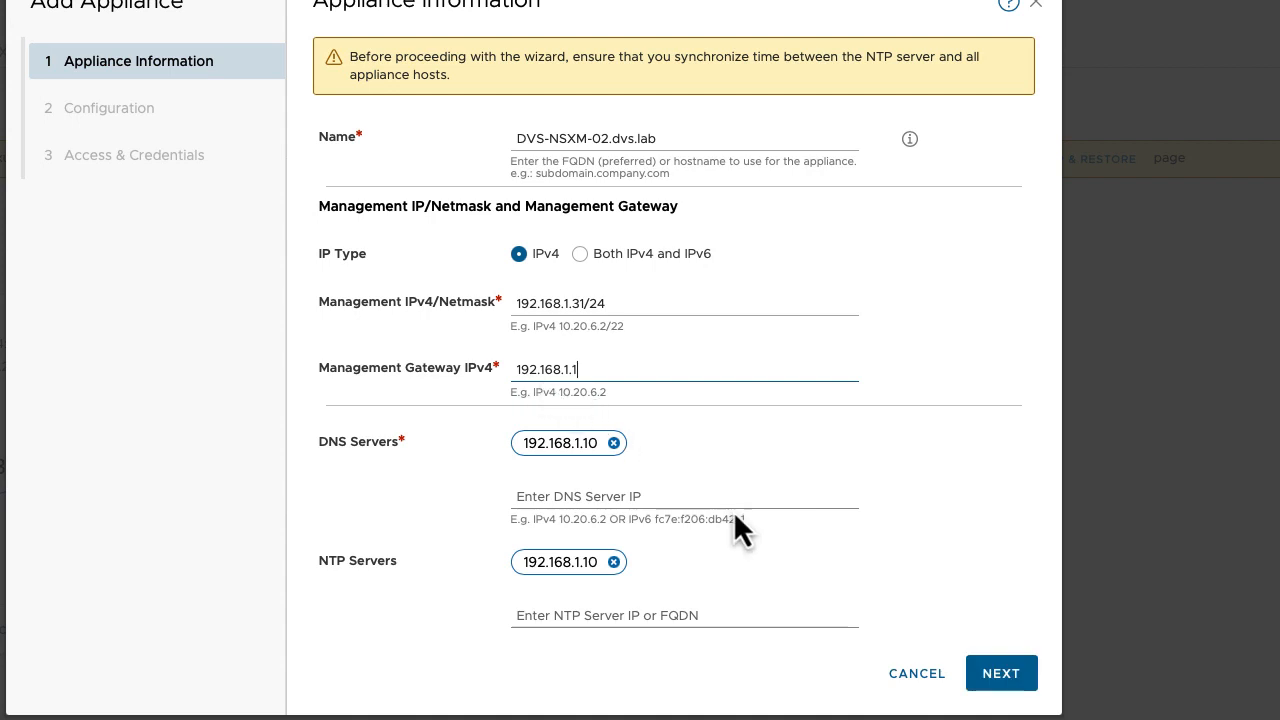
scroll(733, 510, down, 3)
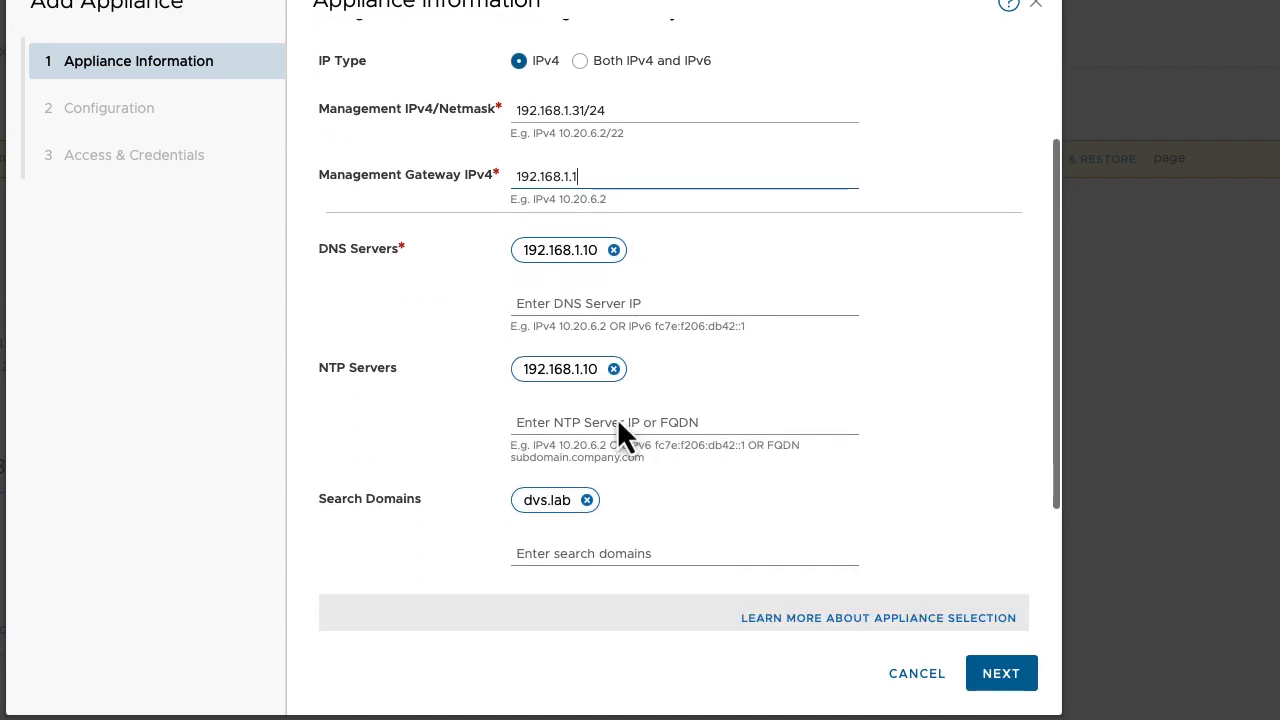
scroll(600, 395, down, 3)
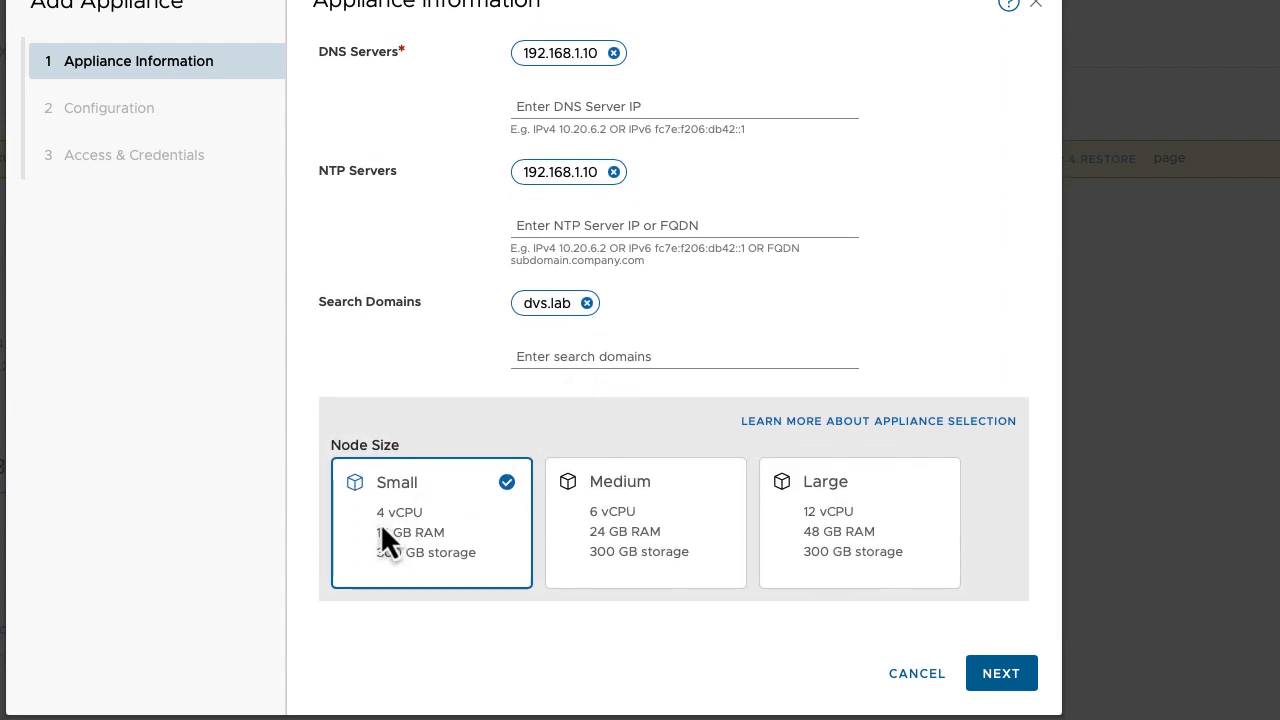
click(1003, 672)
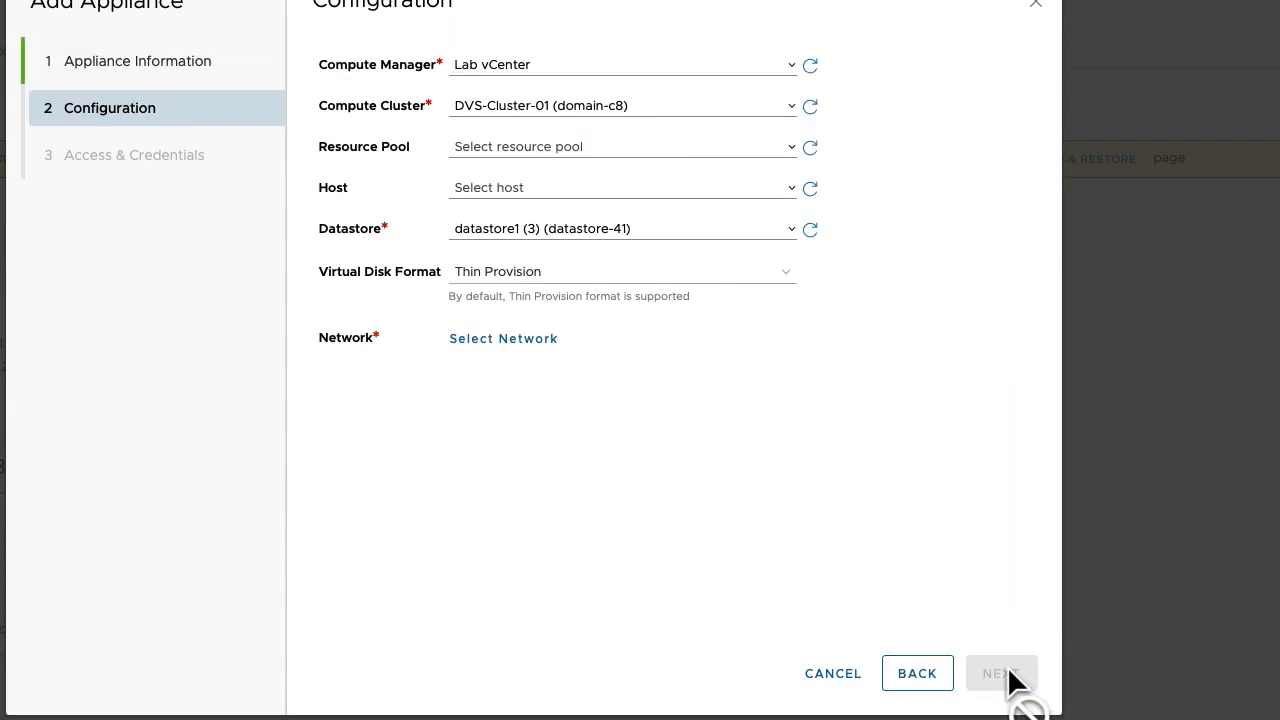
Choose host dvs-esxi-01.dvs.lab for the new appliance.
click(544, 70)
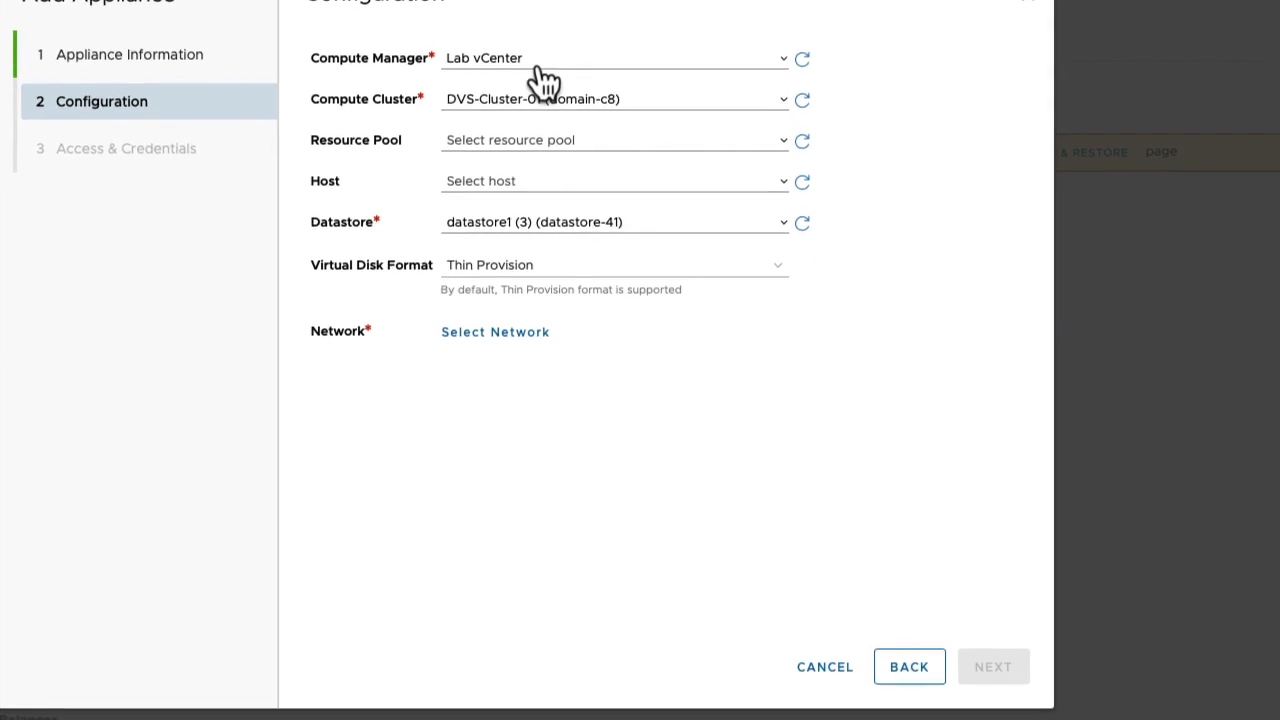
click(932, 49)
click(520, 182)
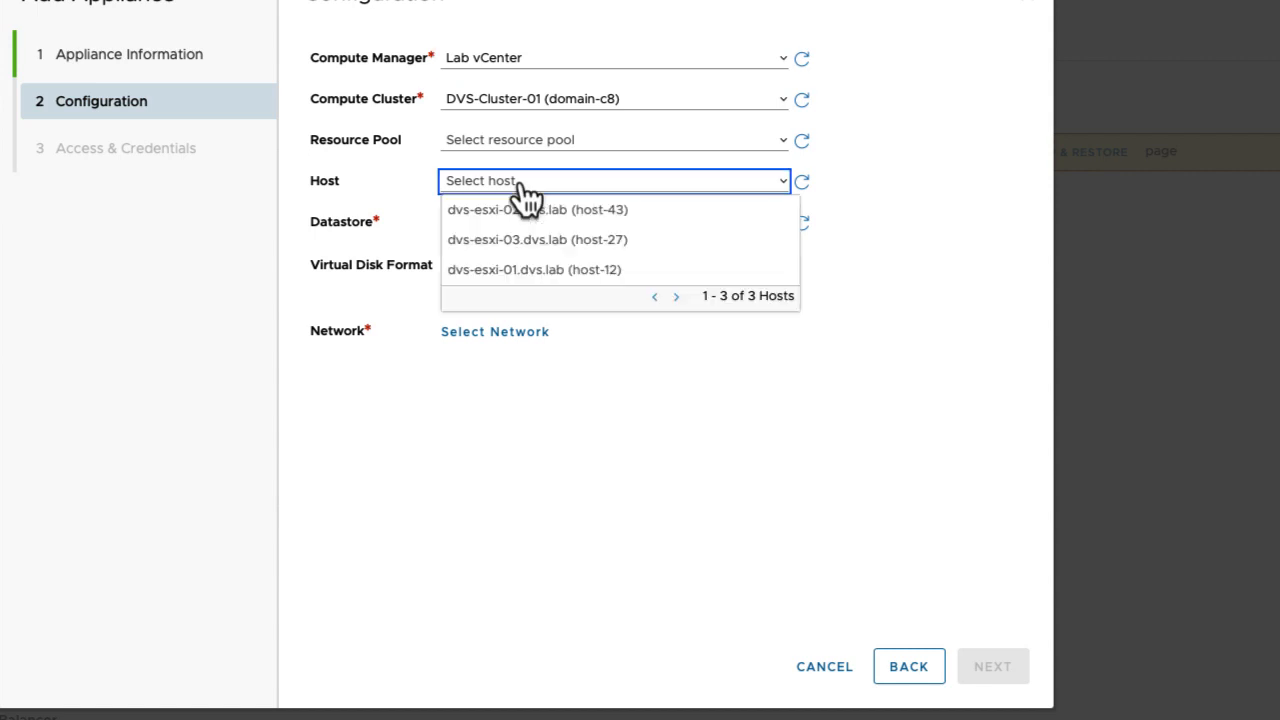
click(1046, 141)
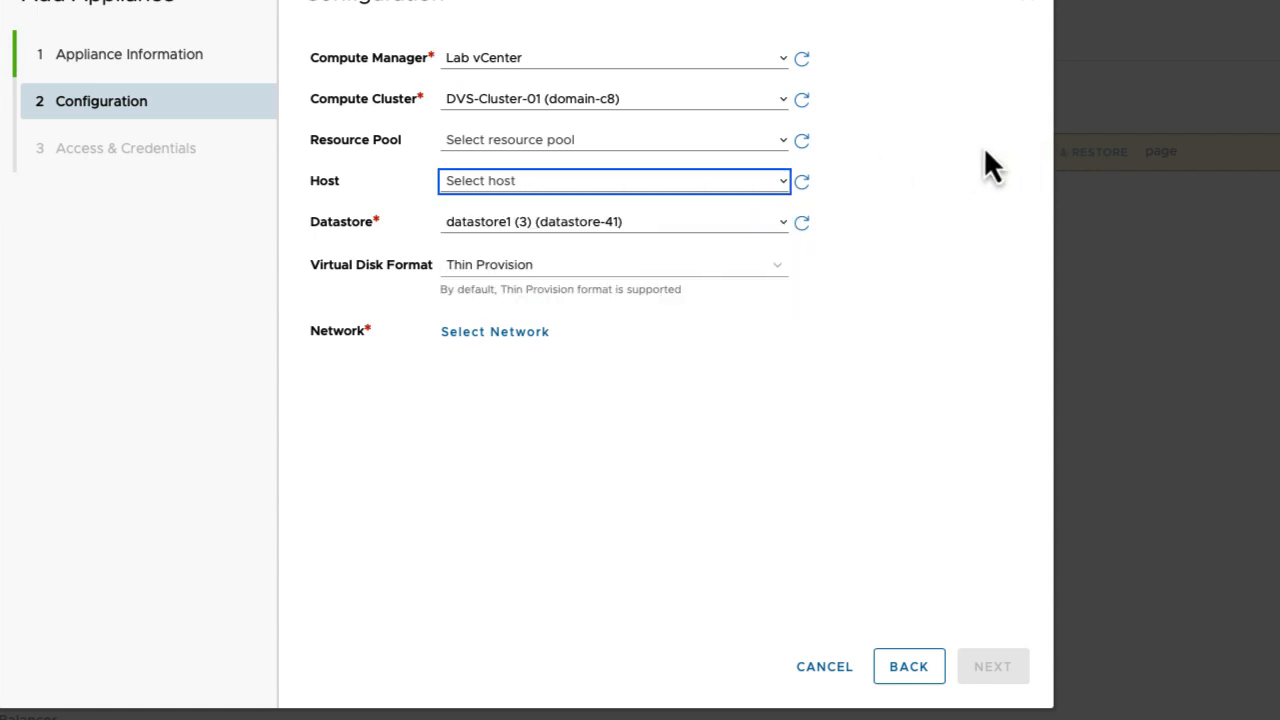
click(538, 186)
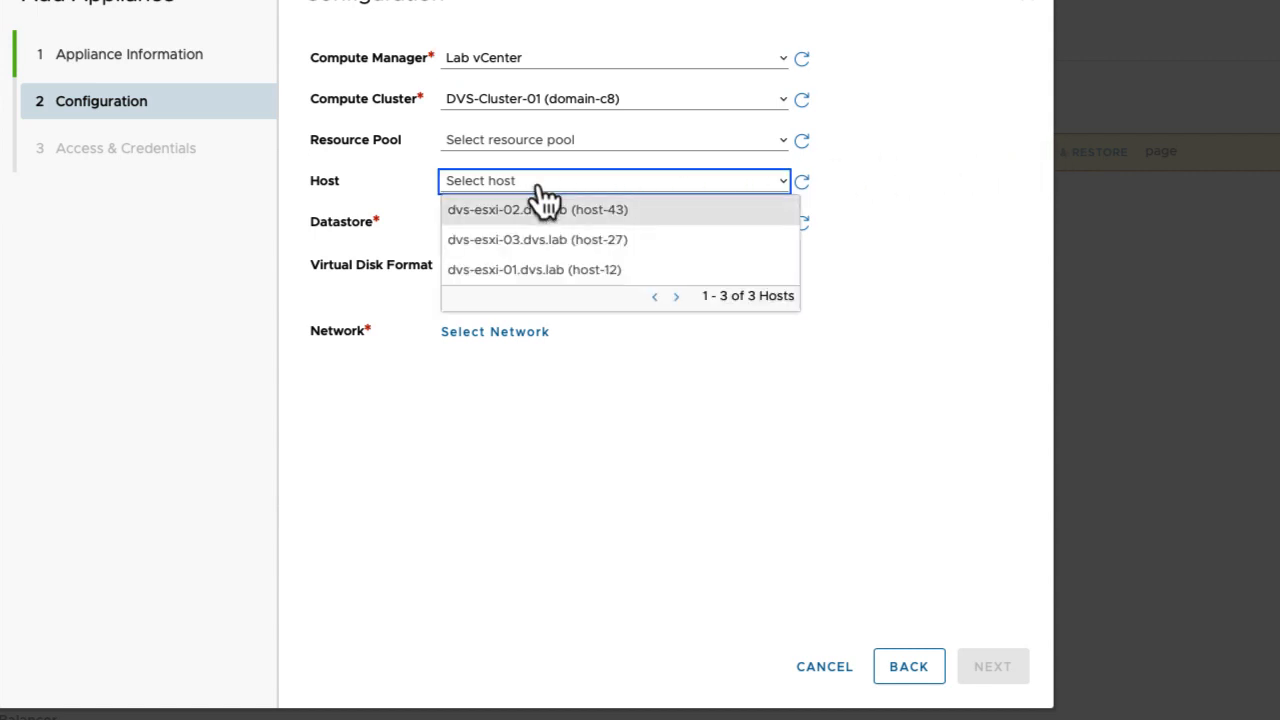
click(530, 270)
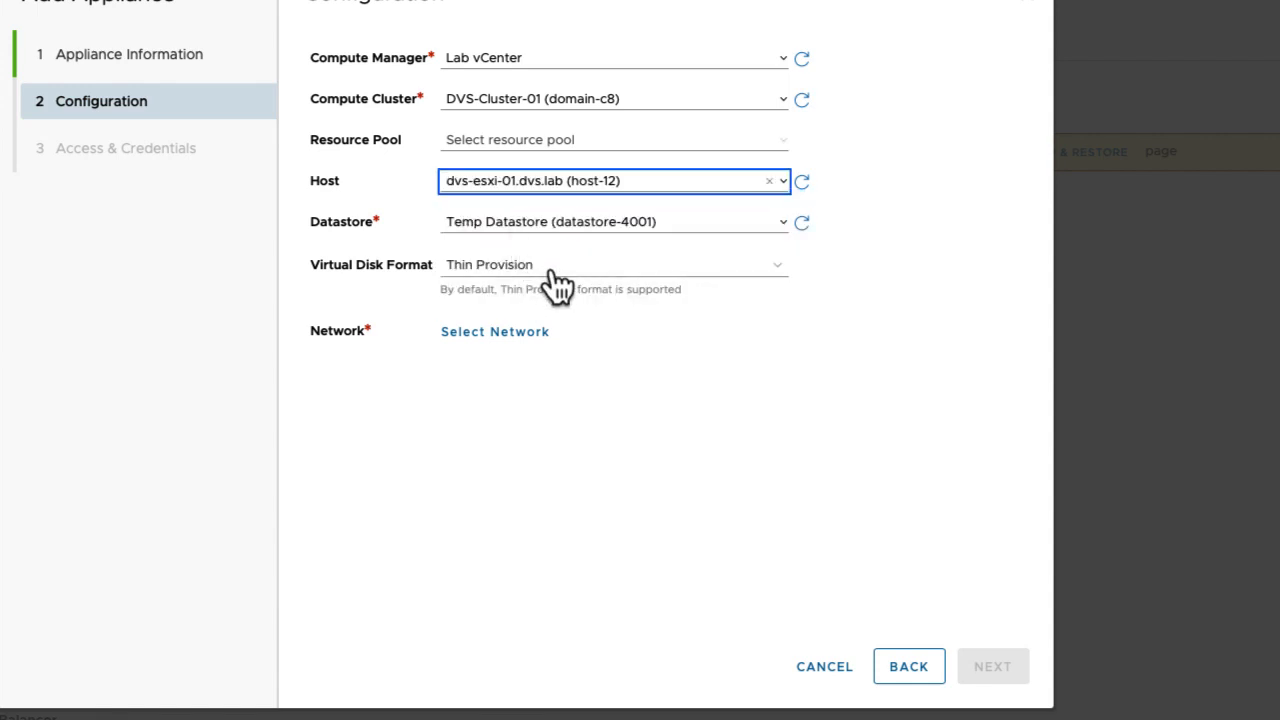
Assign the DVS_Infra_Servers network and continue to Access & Credentials.
click(493, 335)
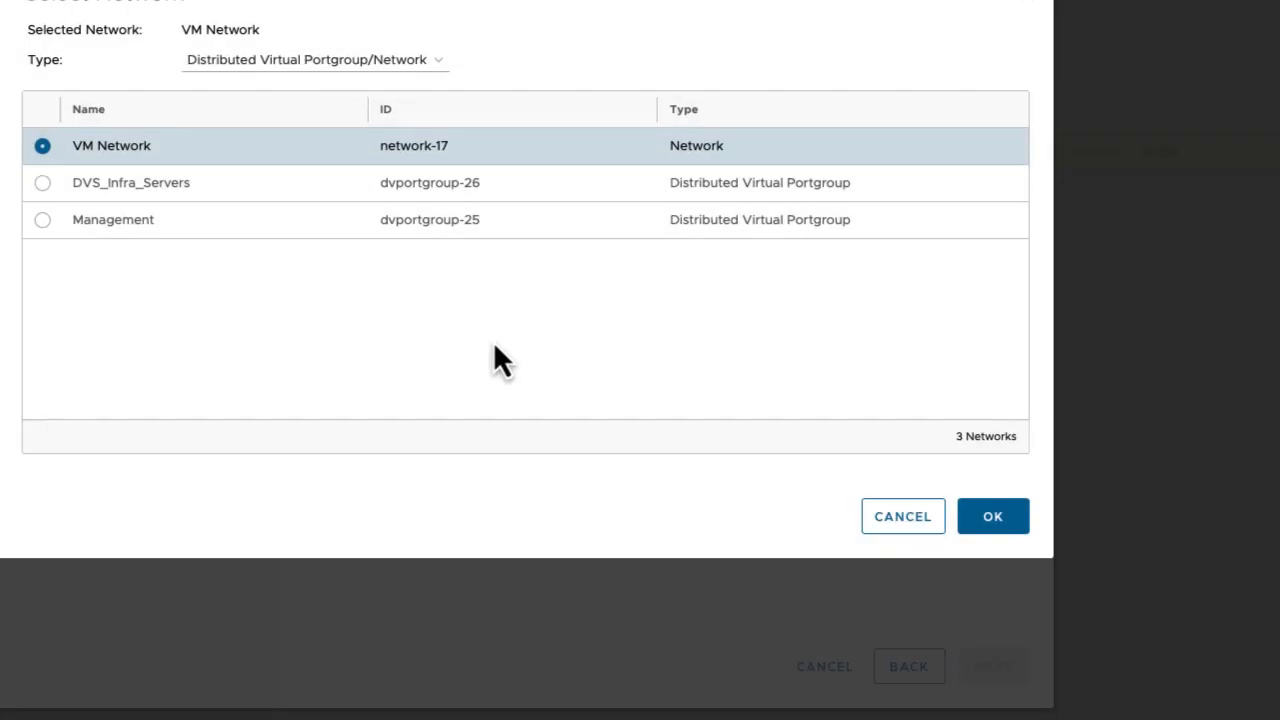
click(188, 195)
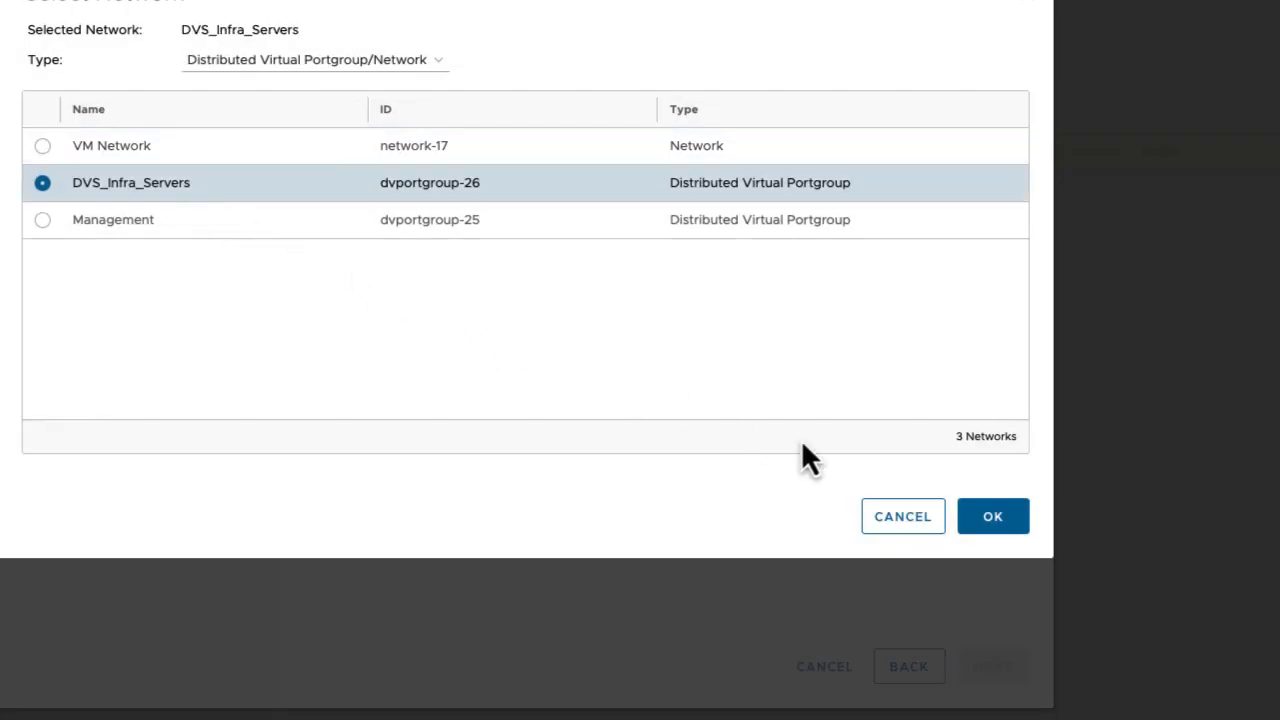
click(992, 516)
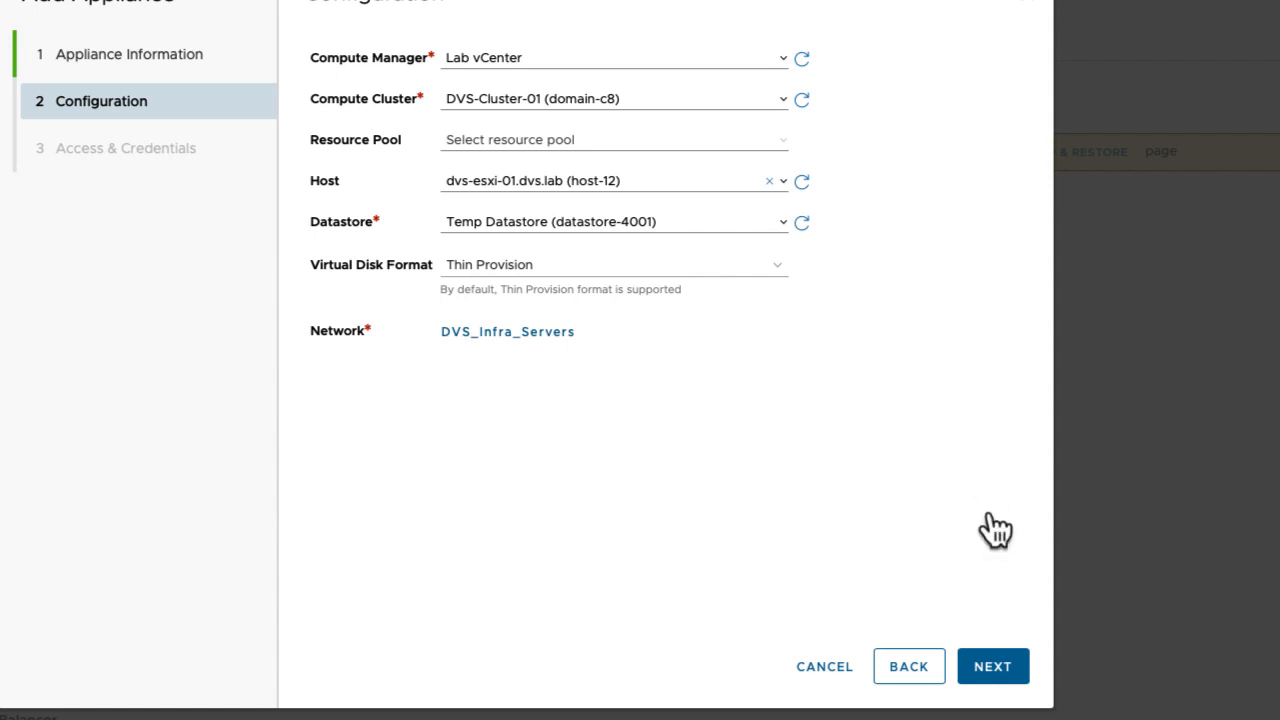
click(995, 666)
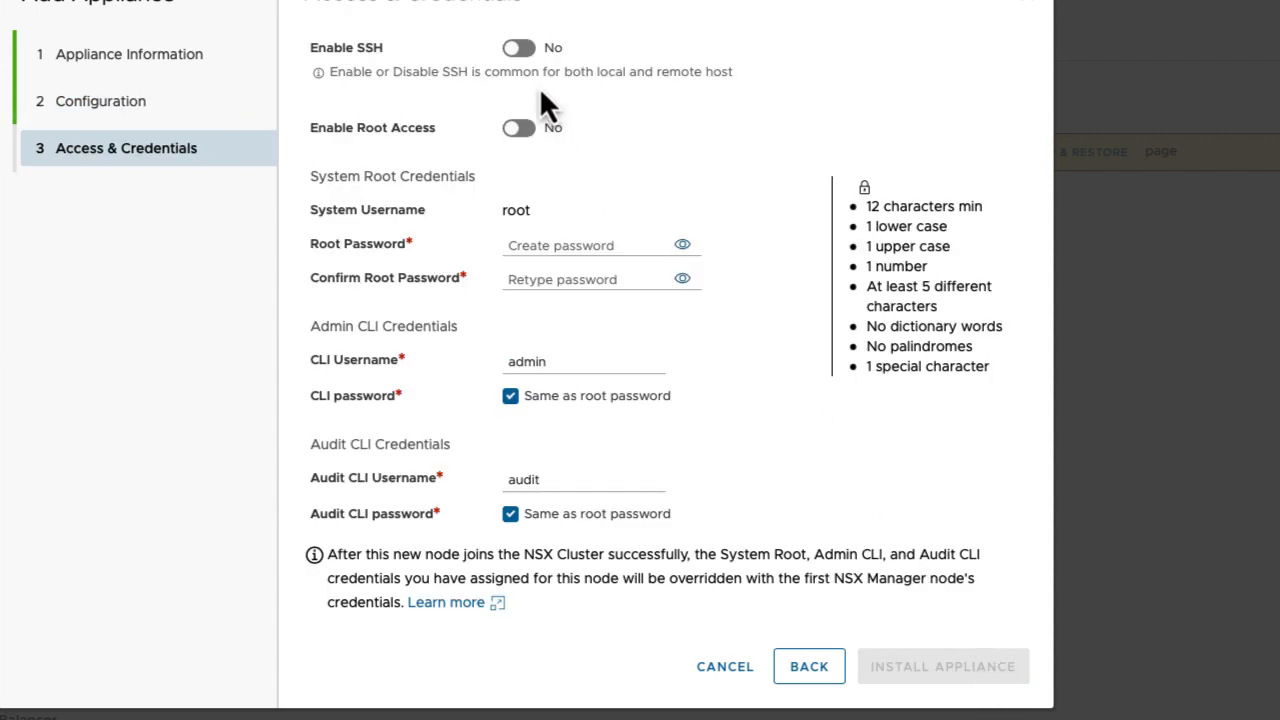
Turn on SSH and root access, enter and confirm the root password, and install.
click(515, 50)
click(520, 130)
click(564, 245)
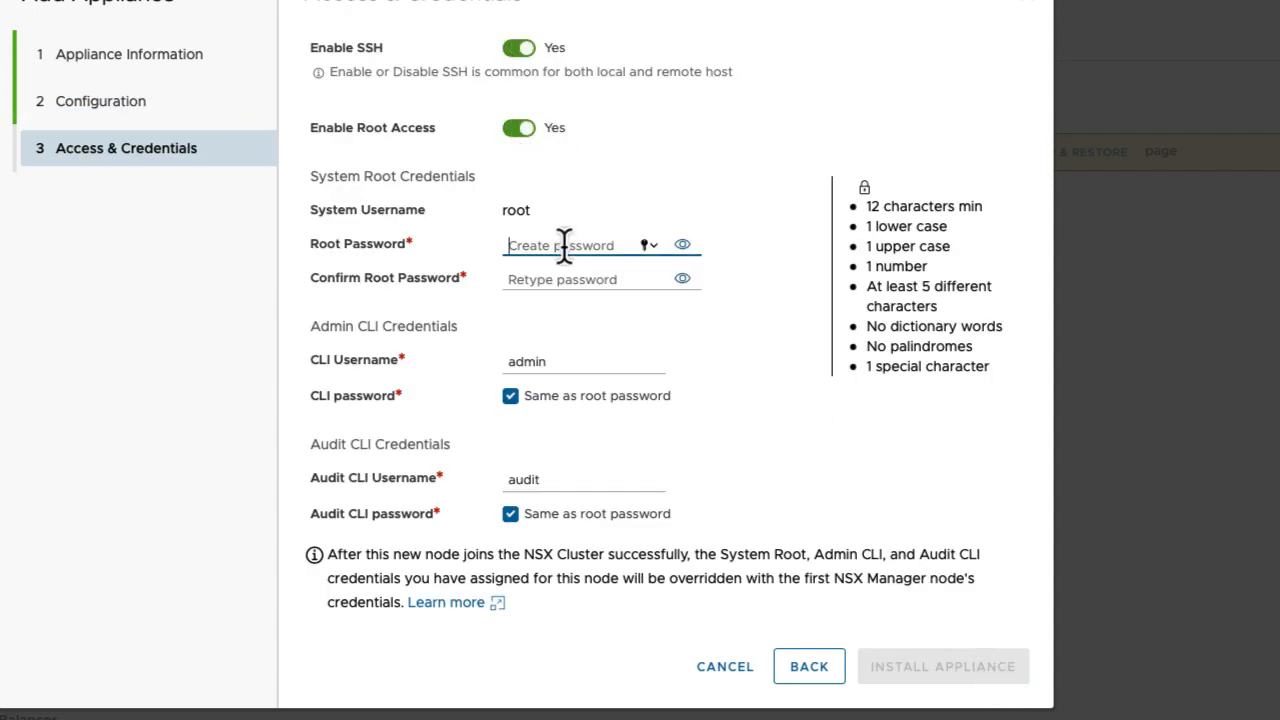
text(************)
key(Tab)
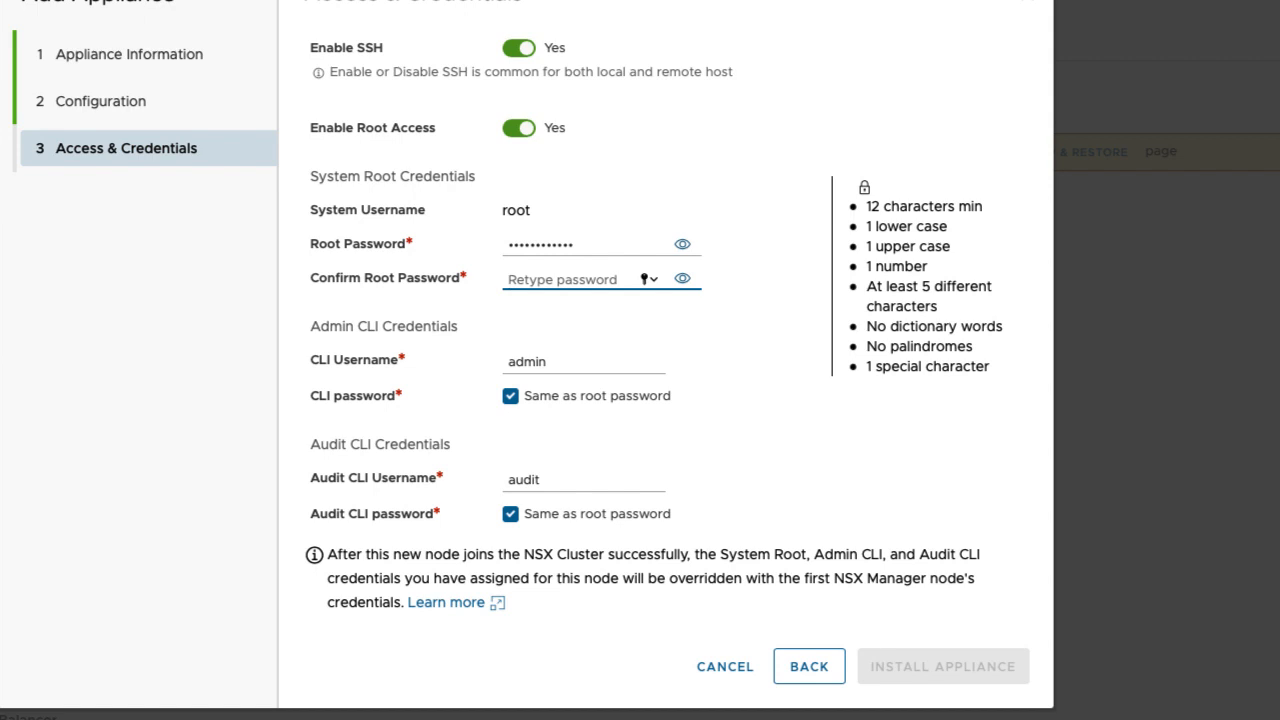
text(************)
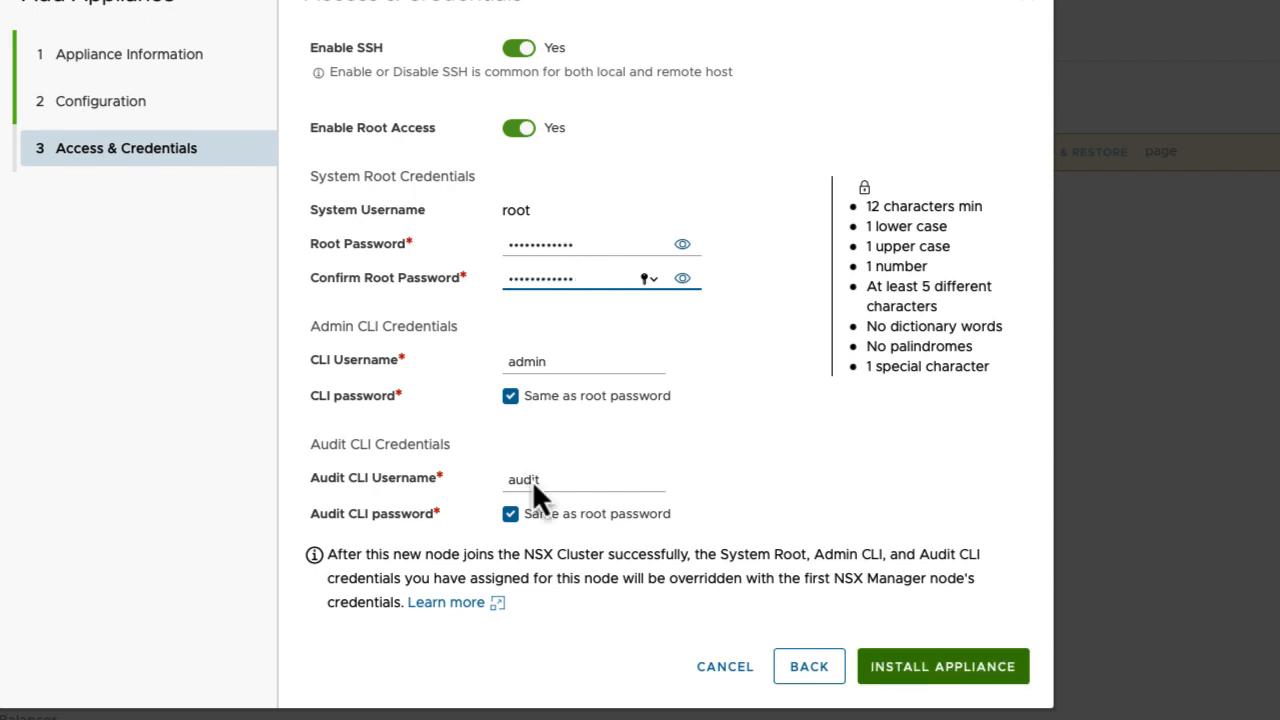
scroll(532, 478, down, 1)
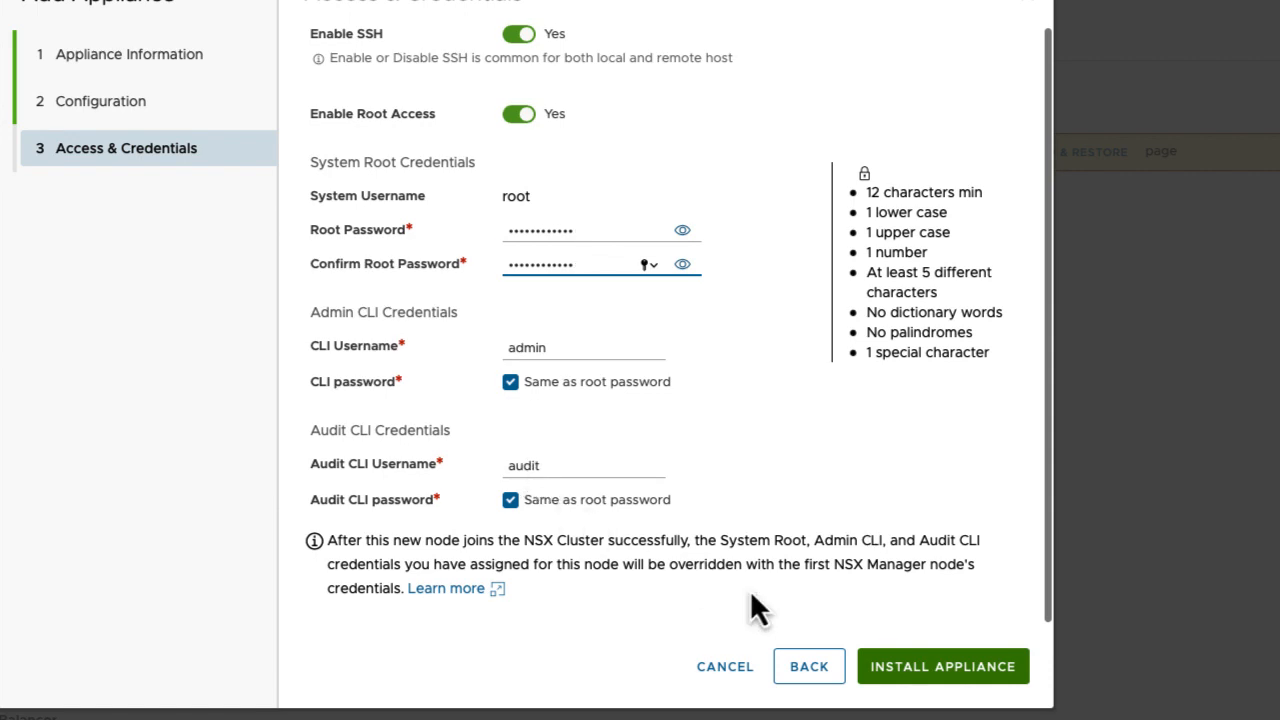
click(924, 686)
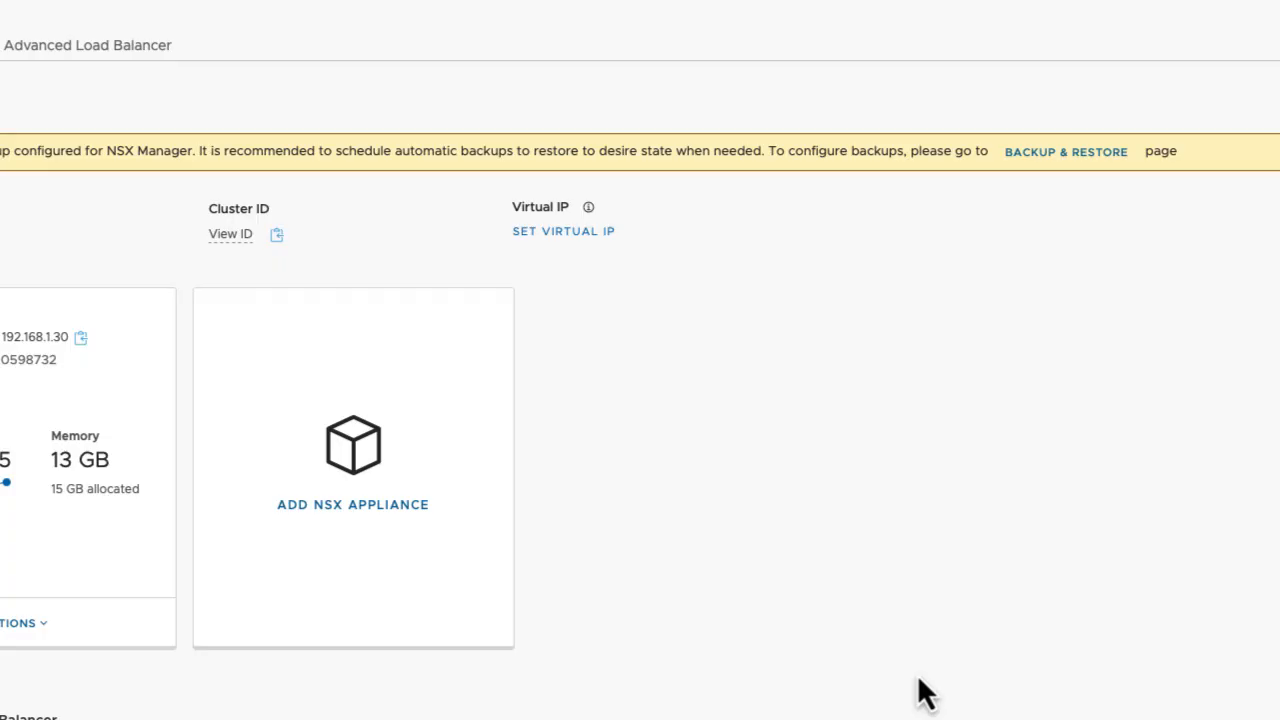
Check the Appliances list and vSphere datacenter summary while nodes .31 and .32 deploy.
scroll(526, 500, down, 3)
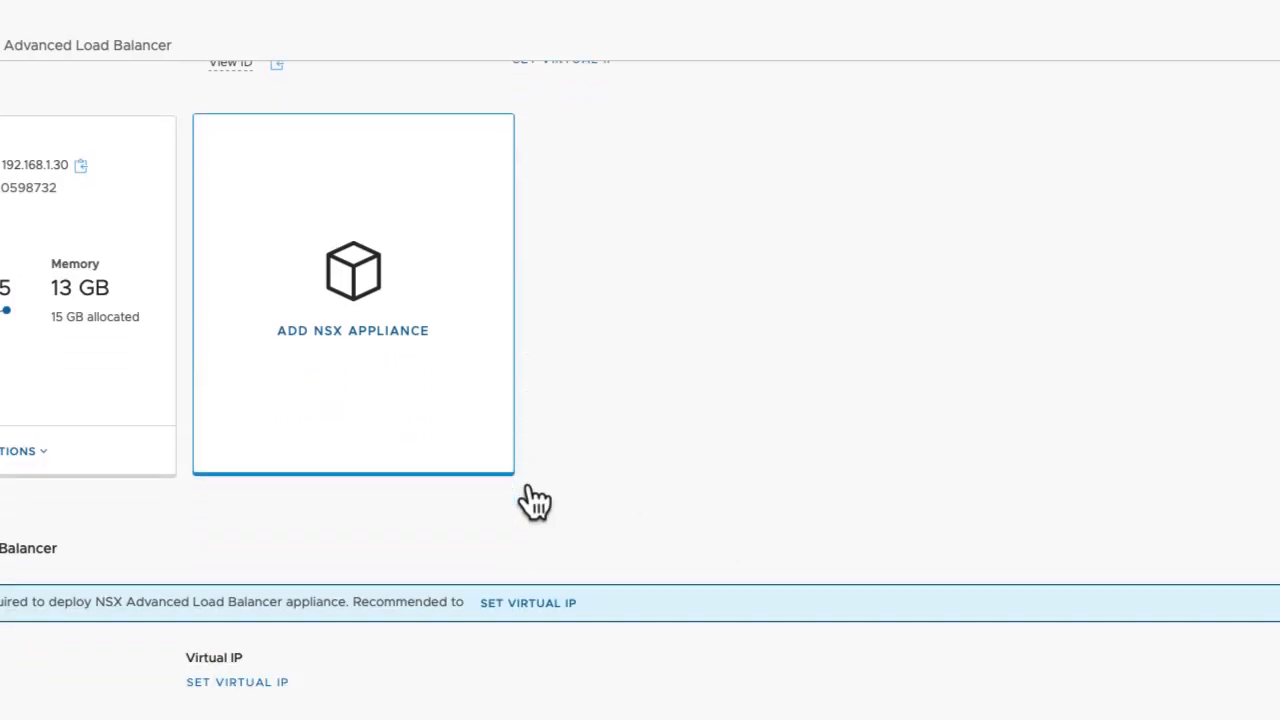
scroll(528, 491, down, 2)
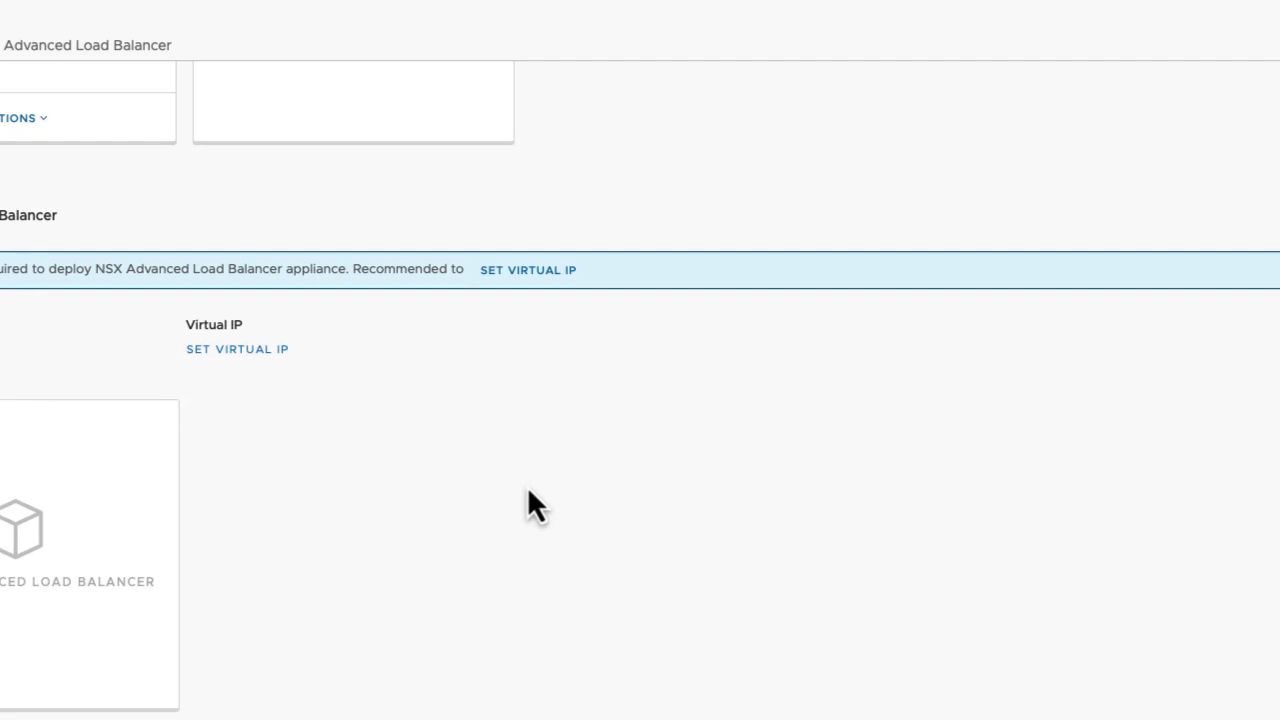
scroll(201, 385, up, 4)
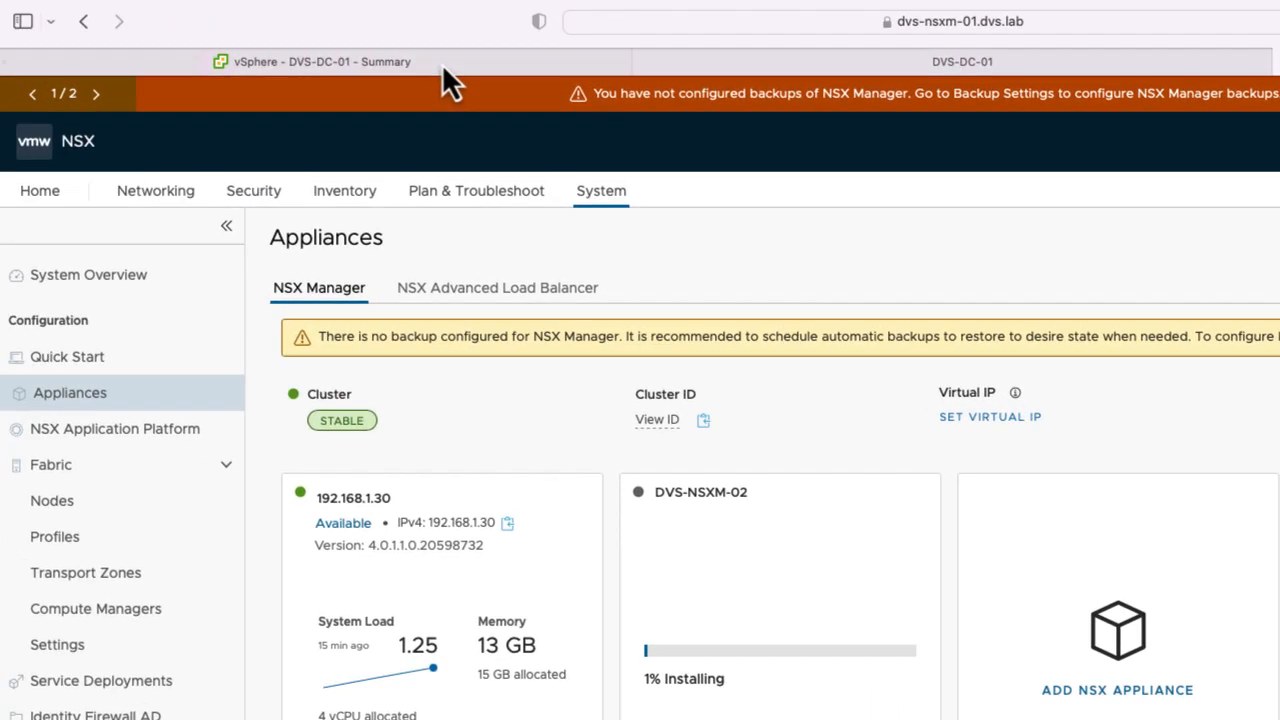
click(447, 72)
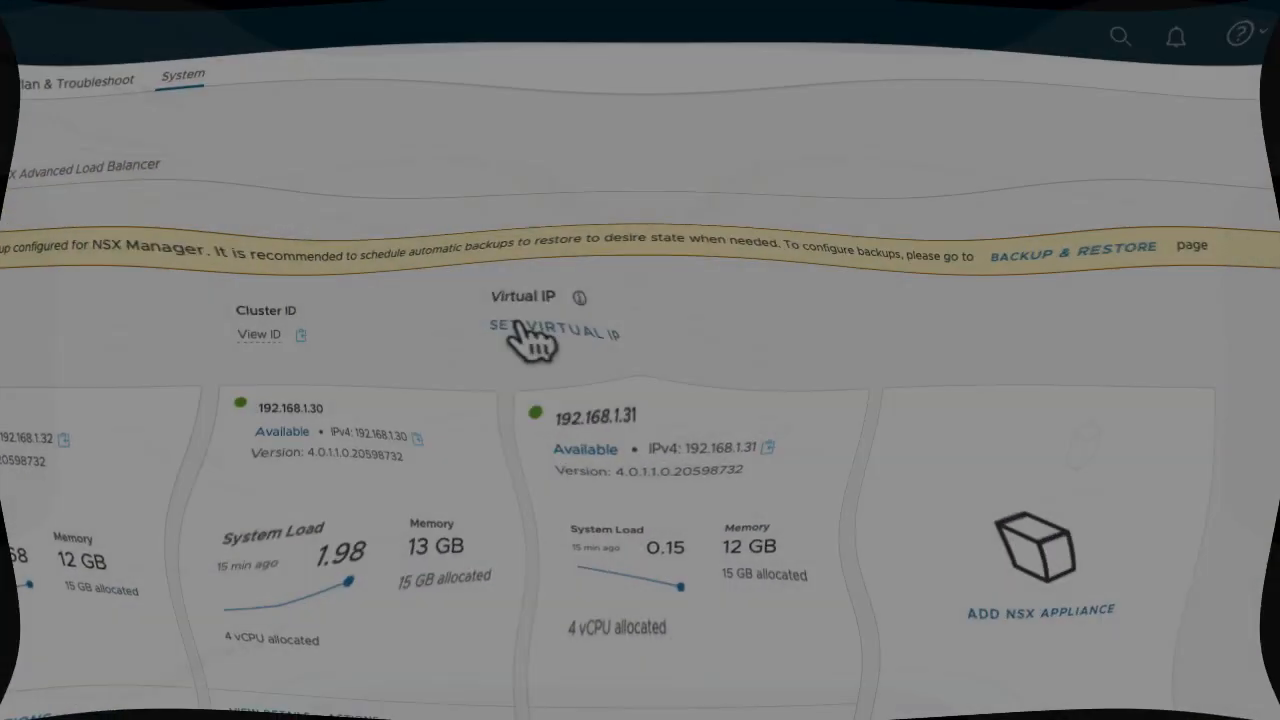
Set and save the cluster virtual IPv4 address 192.168.1.33.
click(627, 258)
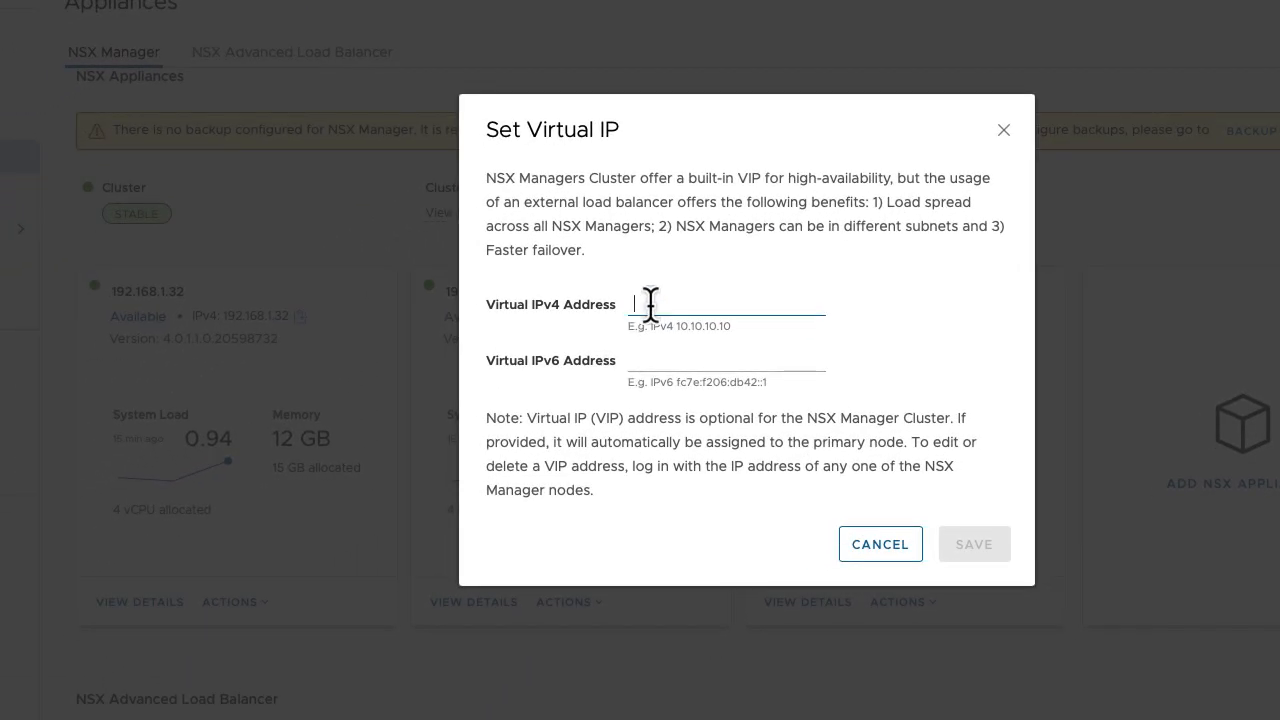
text(192.168.13)
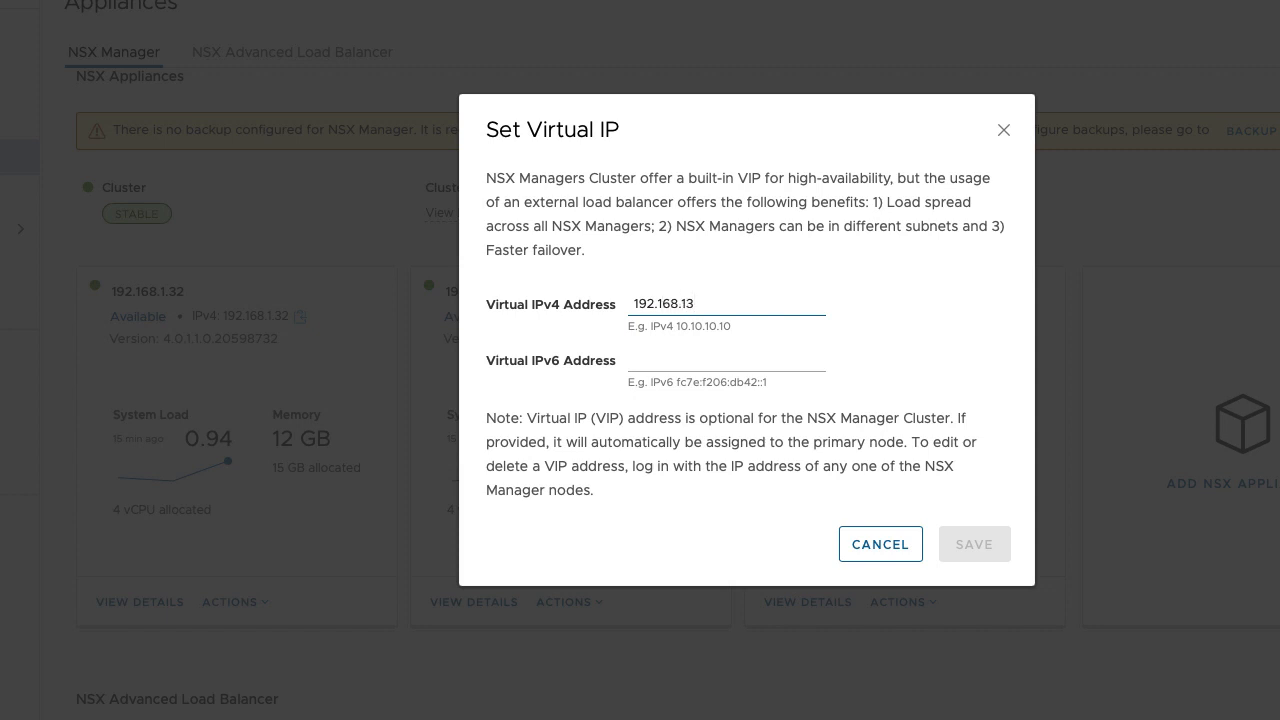
key(BackSpace)
text(.13)
key(BackSpace)
key(BackSpace)
text(33)
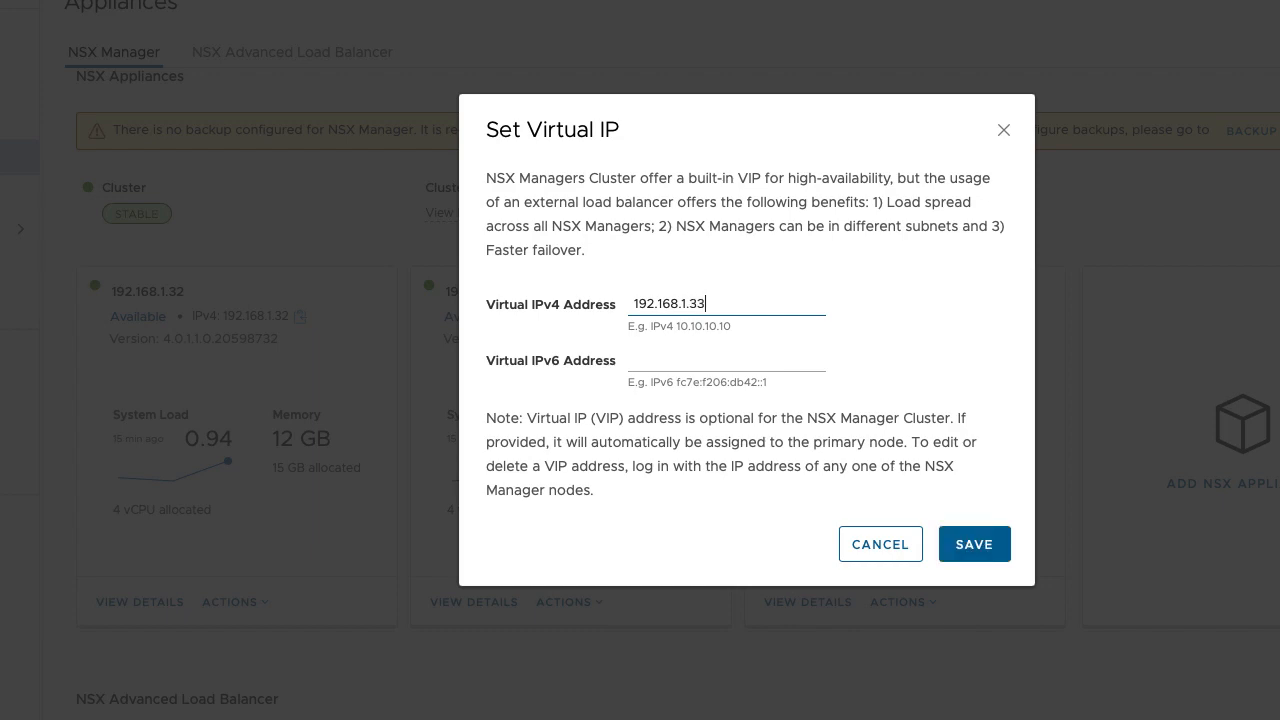
click(962, 544)
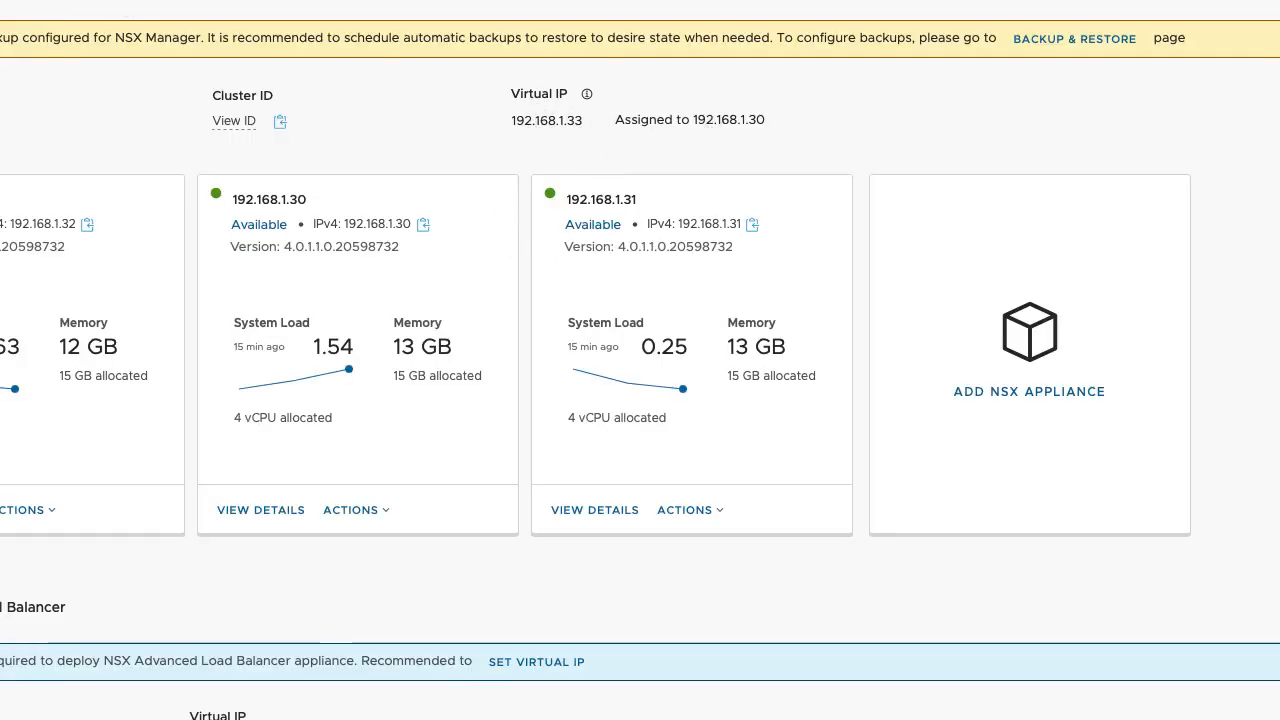
key(super+l)
text(https://d)
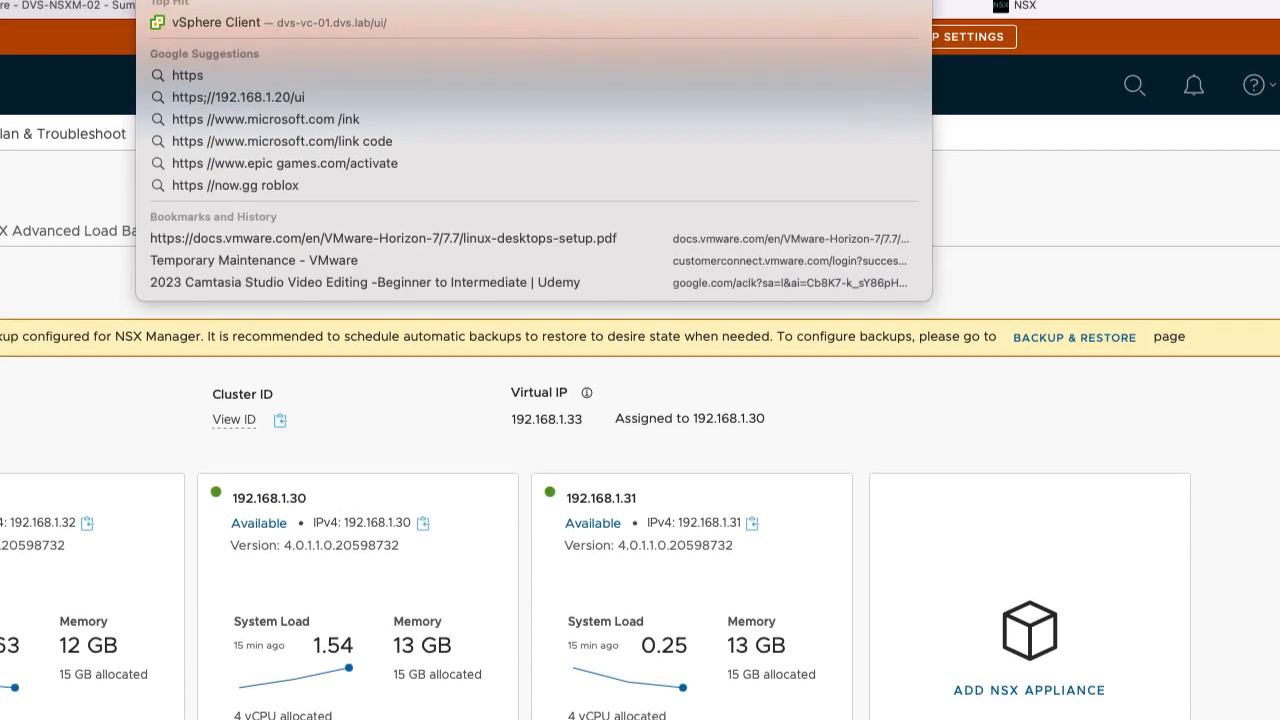
text(vs)
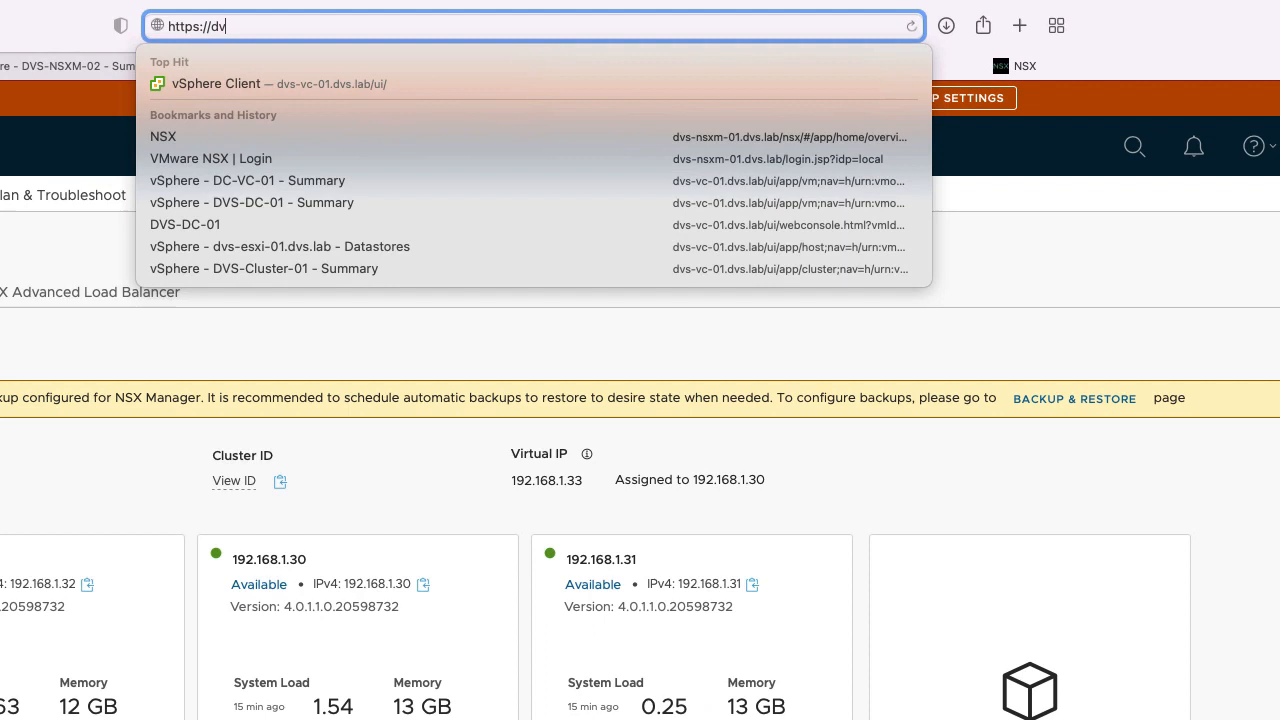
key(BackSpace)
key(BackSpace)
key(BackSpace)
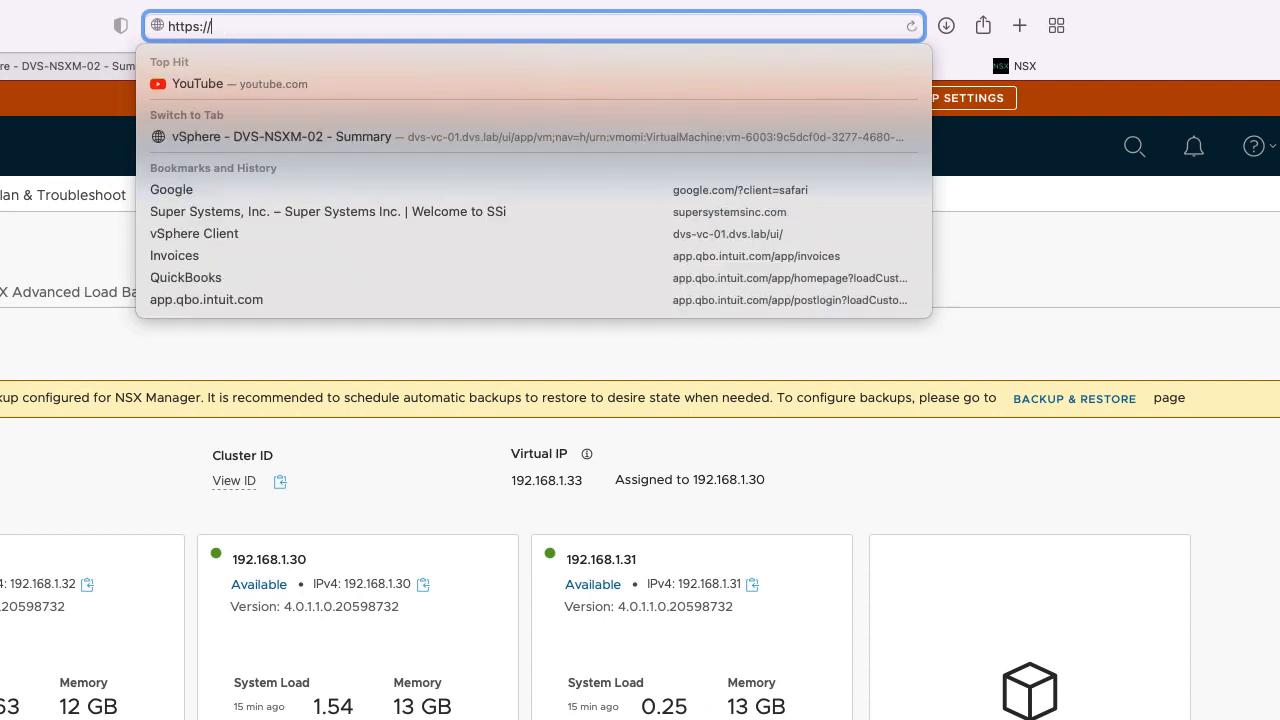
text(nsx.)
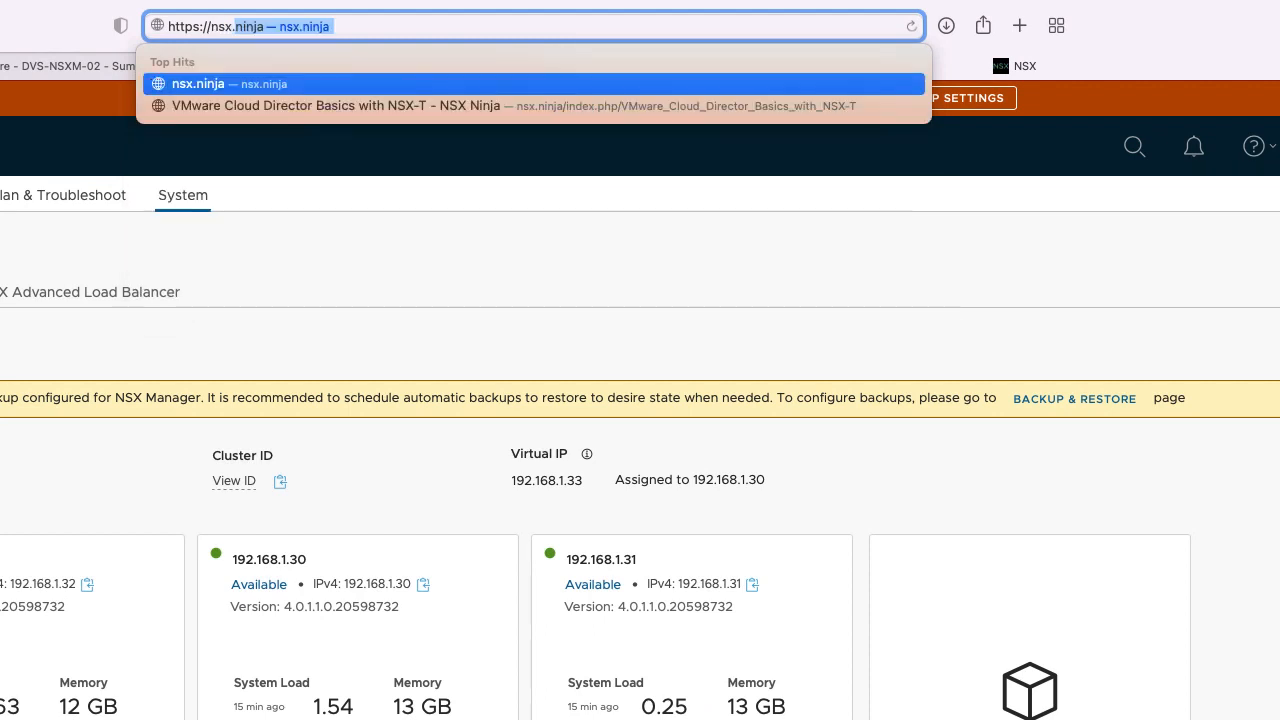
text(-)
key(BackSpace)
key(BackSpace)
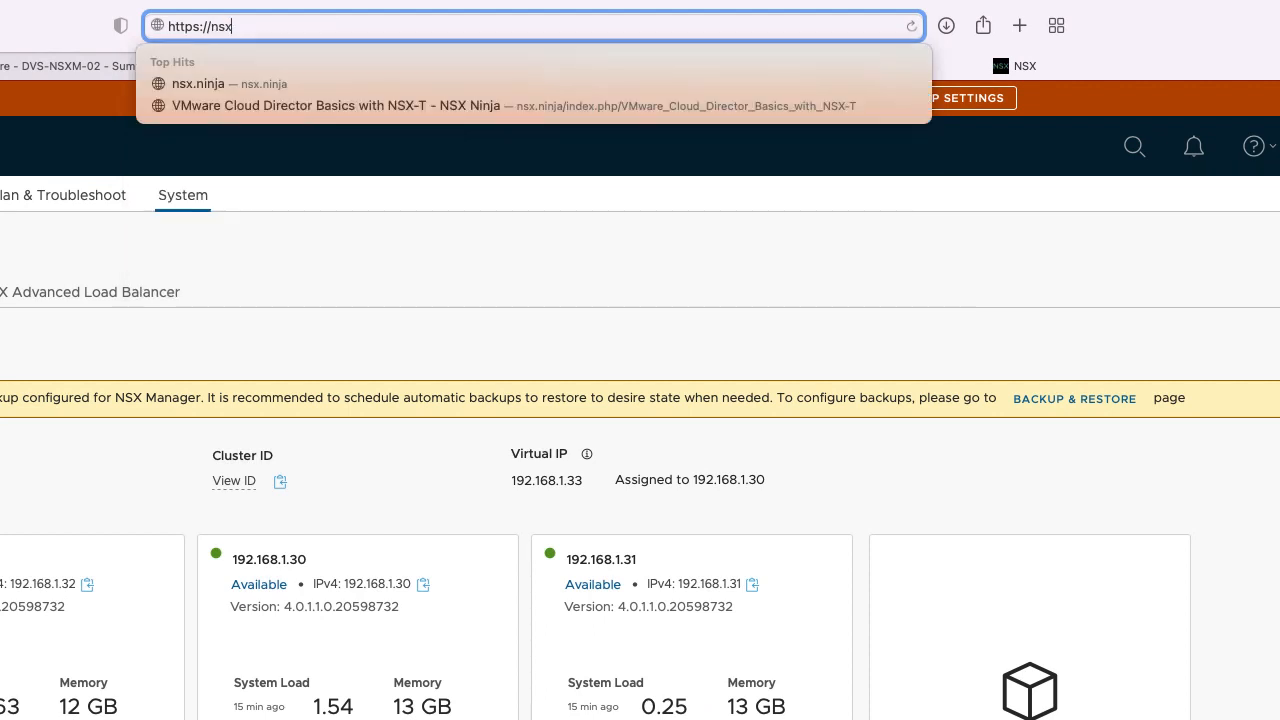
text(.dvs.lab)
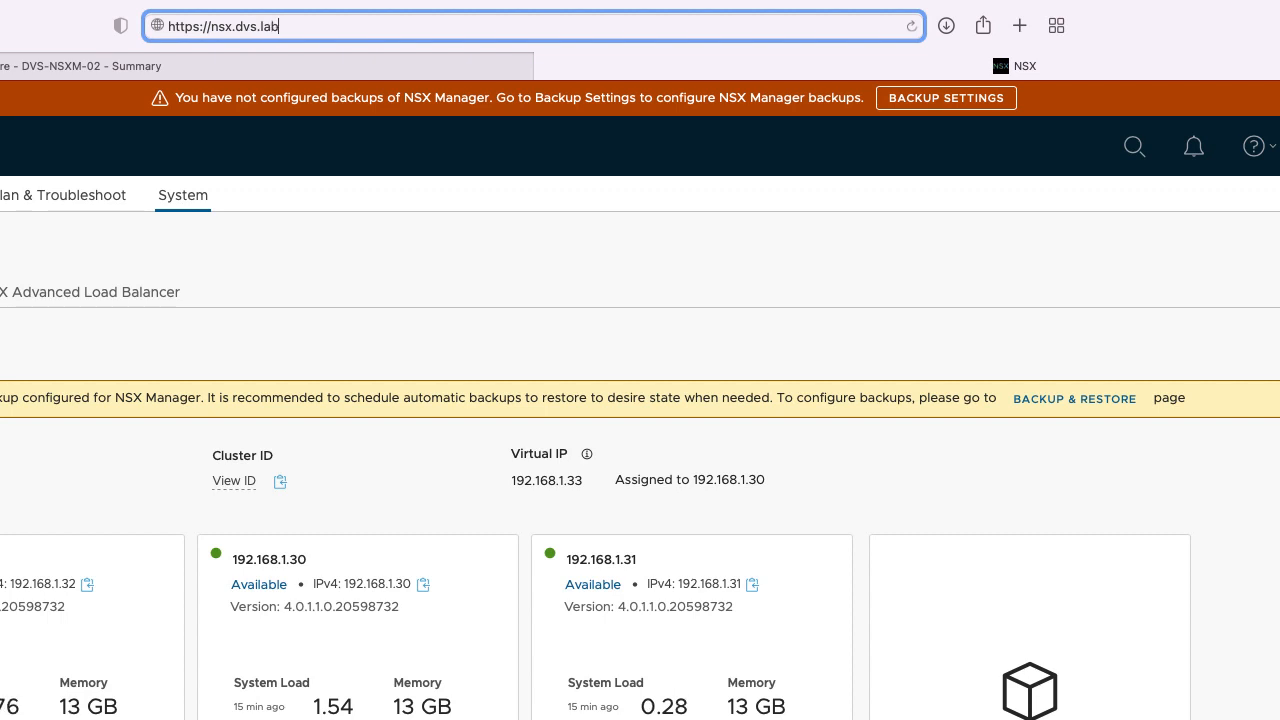
key(Return)
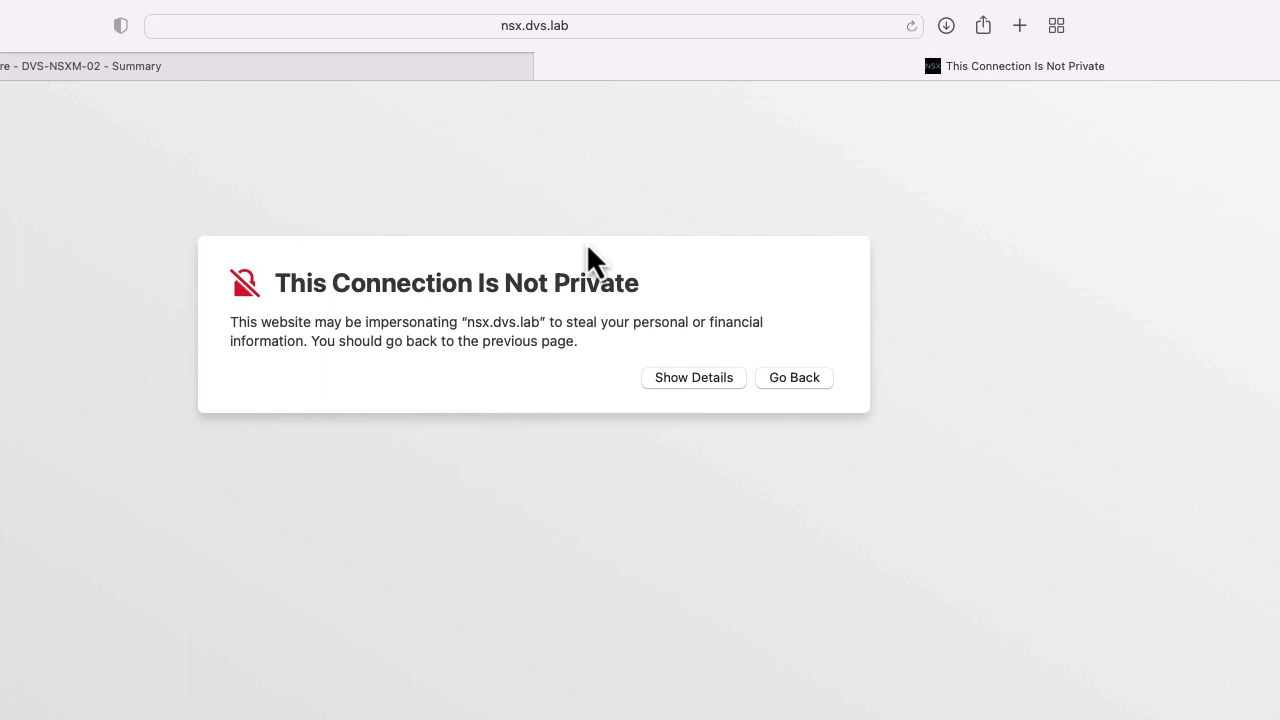
click(668, 380)
click(813, 499)
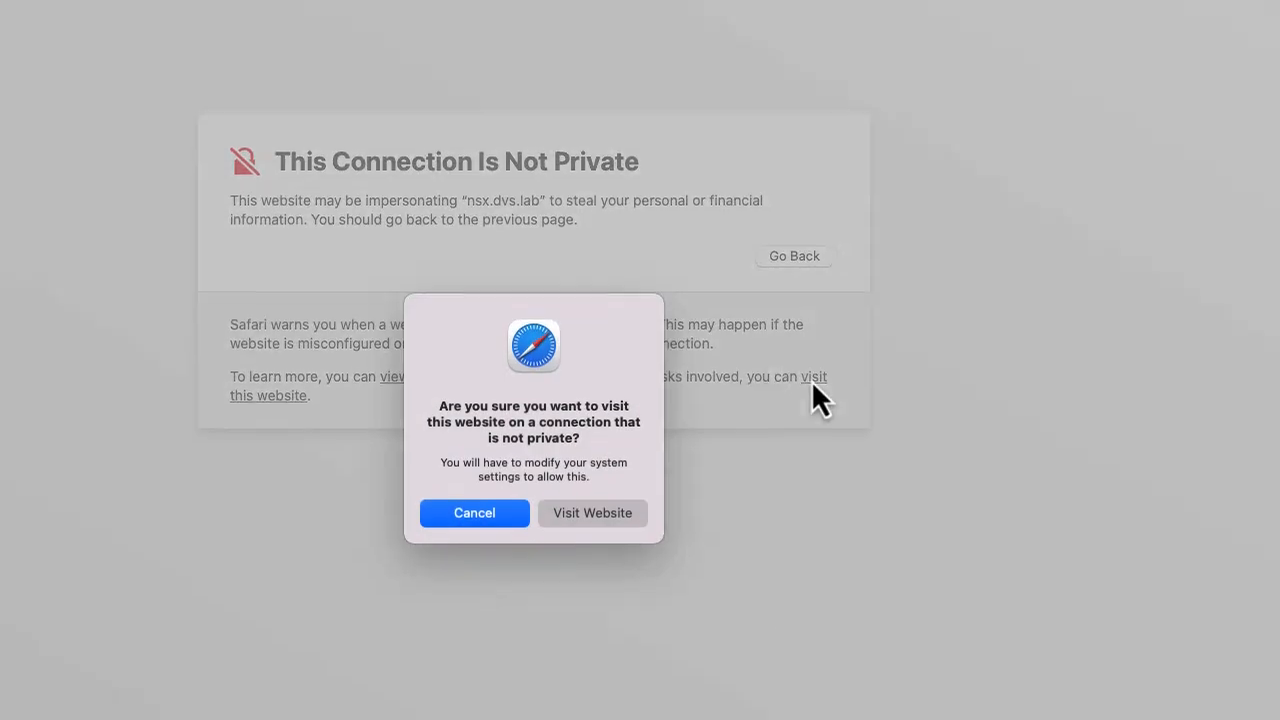
click(592, 512)
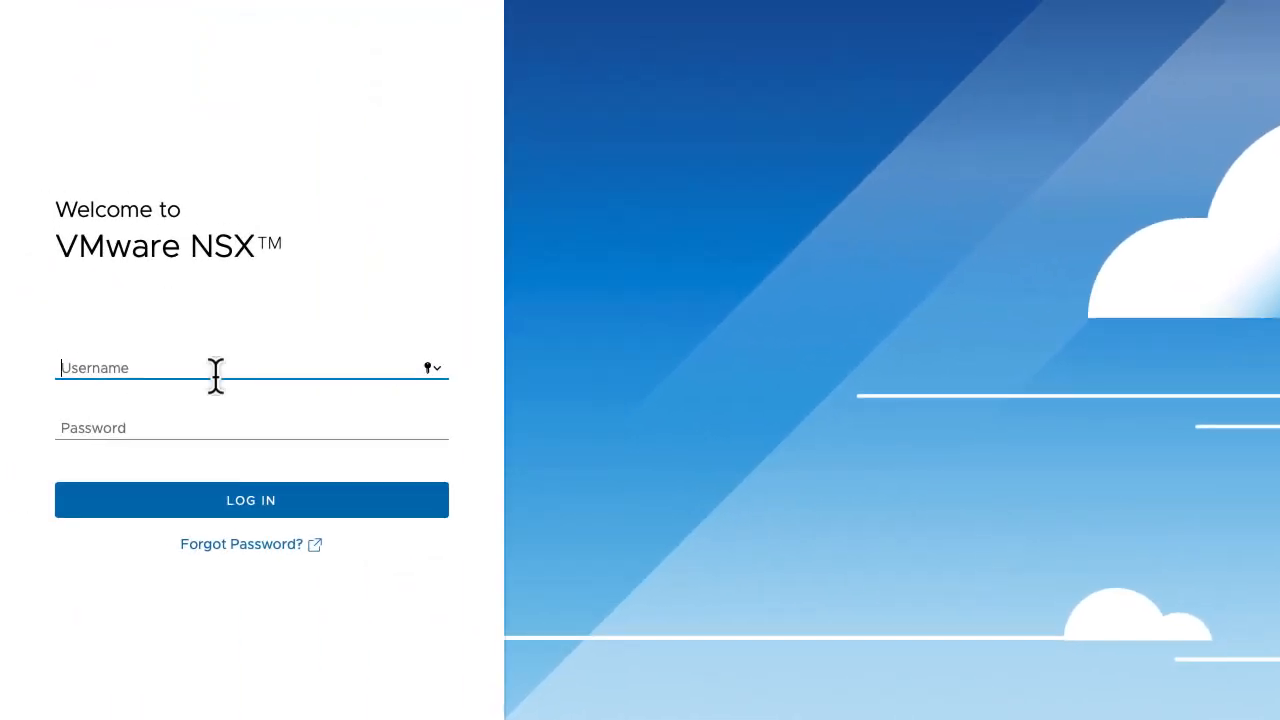
Log in with the admin username and password, save the password, and view System > Appliances.
text(admini)
key(Tab)
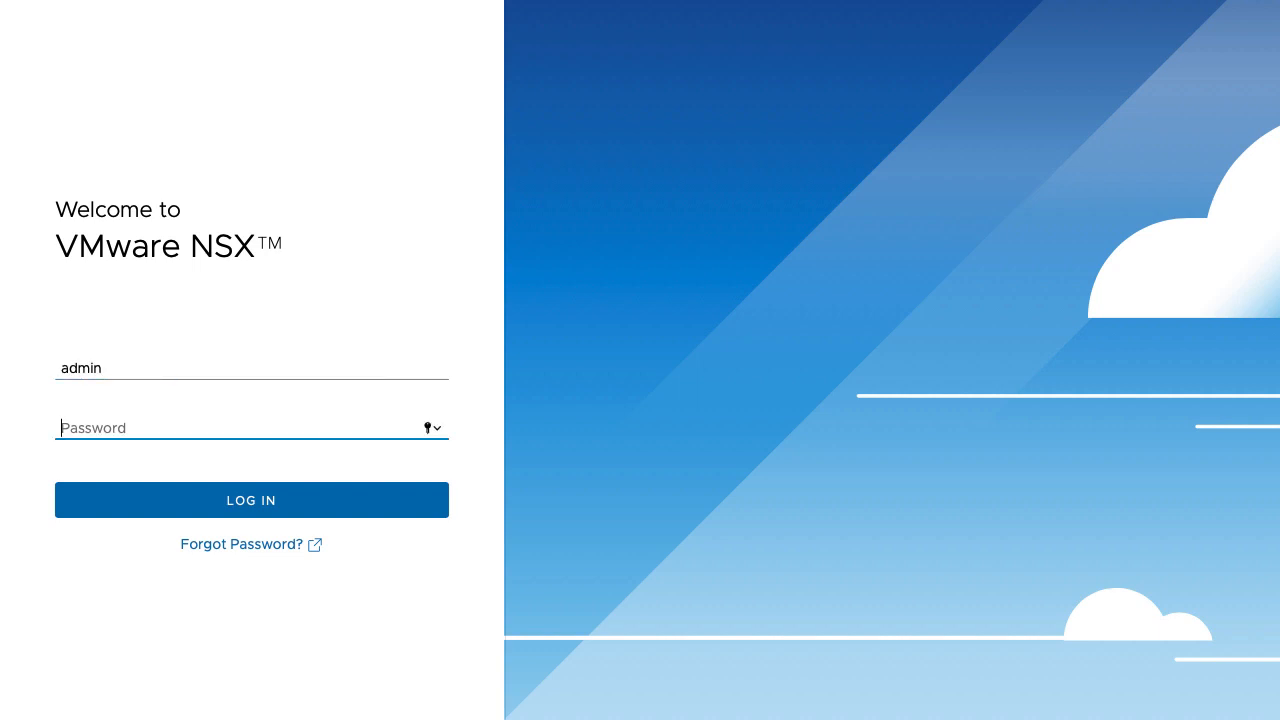
text(•••••••••••)
key(Return)
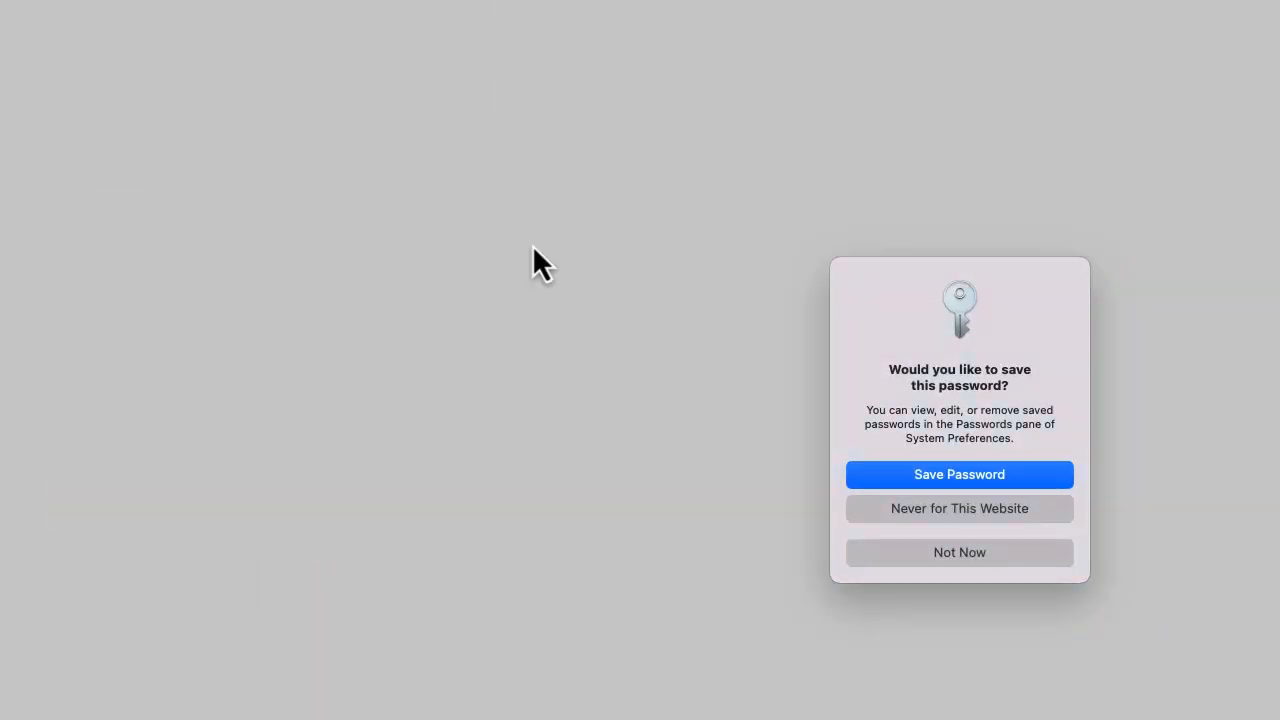
click(950, 472)
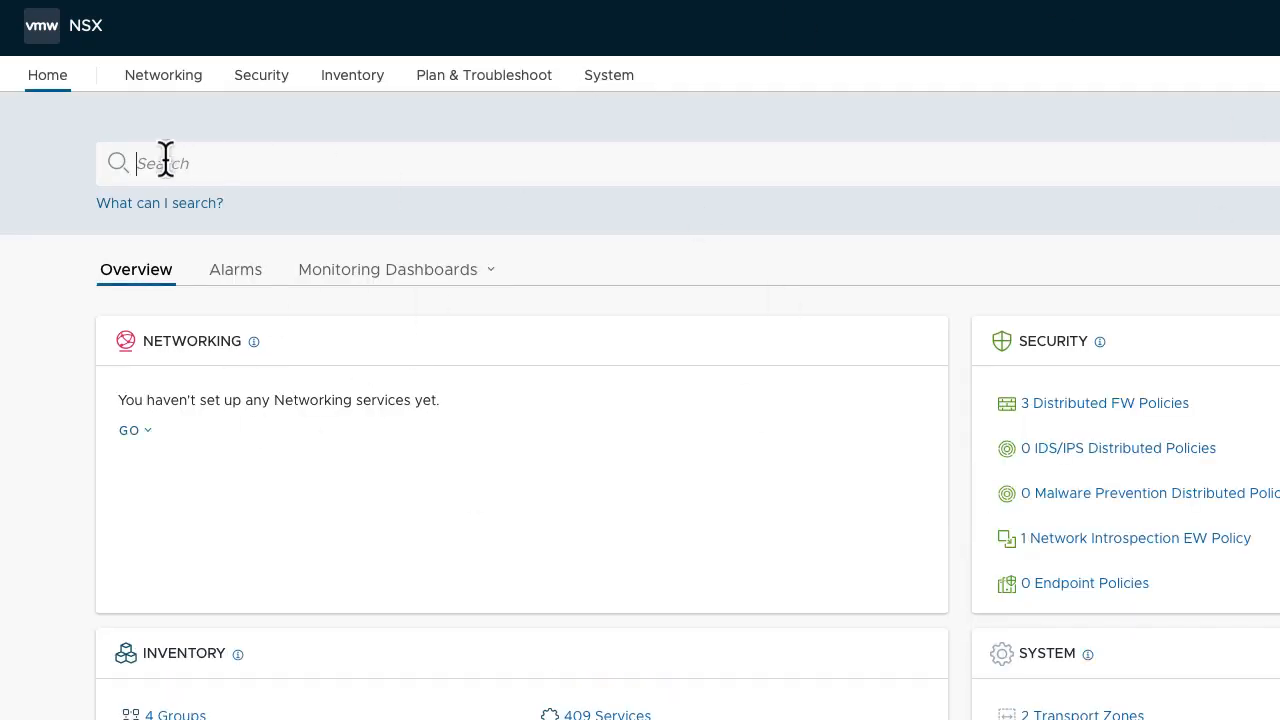
click(609, 75)
click(108, 283)
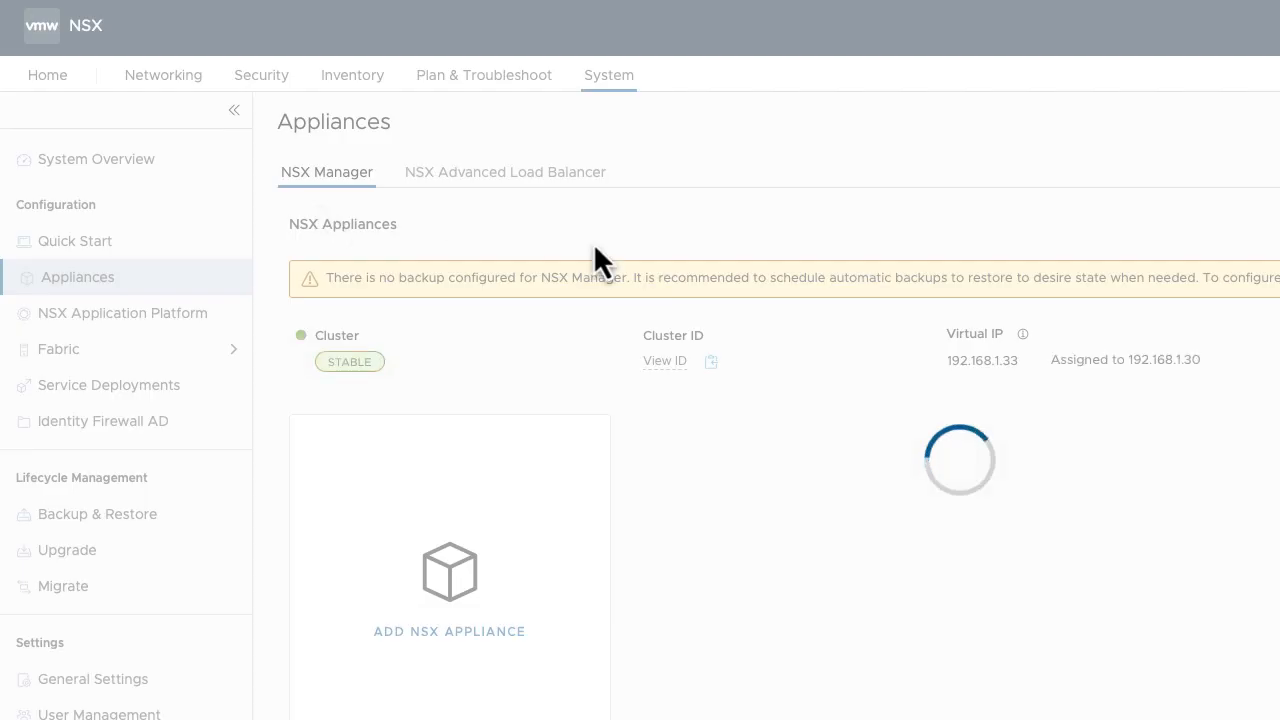